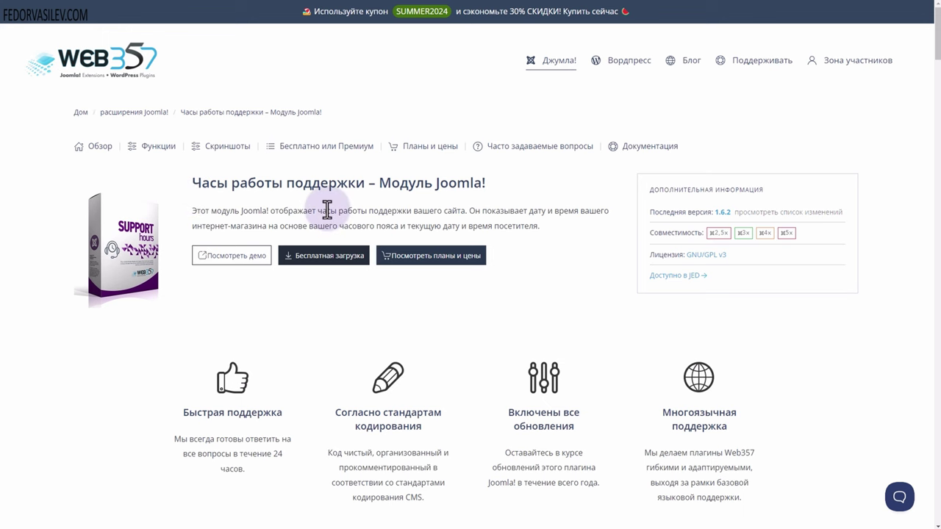
View the enlarged sample of the four module layouts in the Support Hours page's screenshot gallery
scroll(328, 210, "down", 10)
scroll(331, 209, "down", 2)
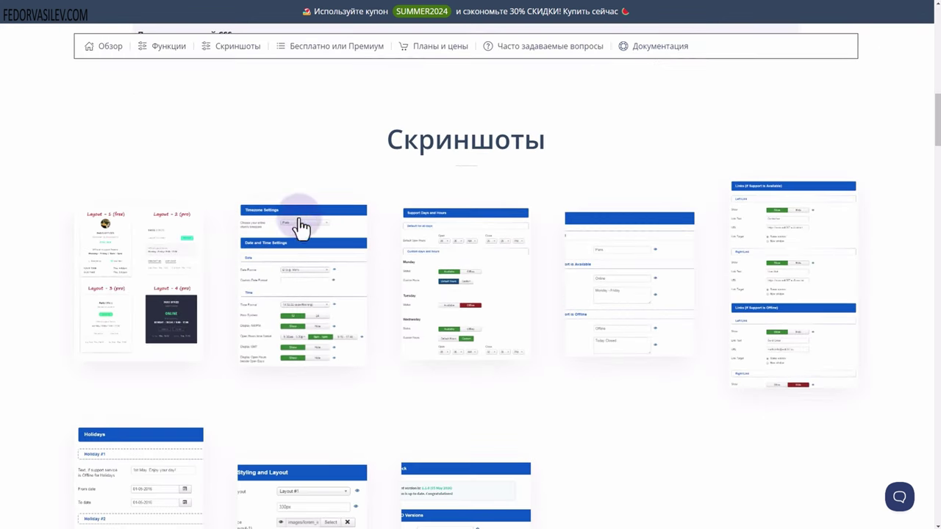
left_click(114, 273)
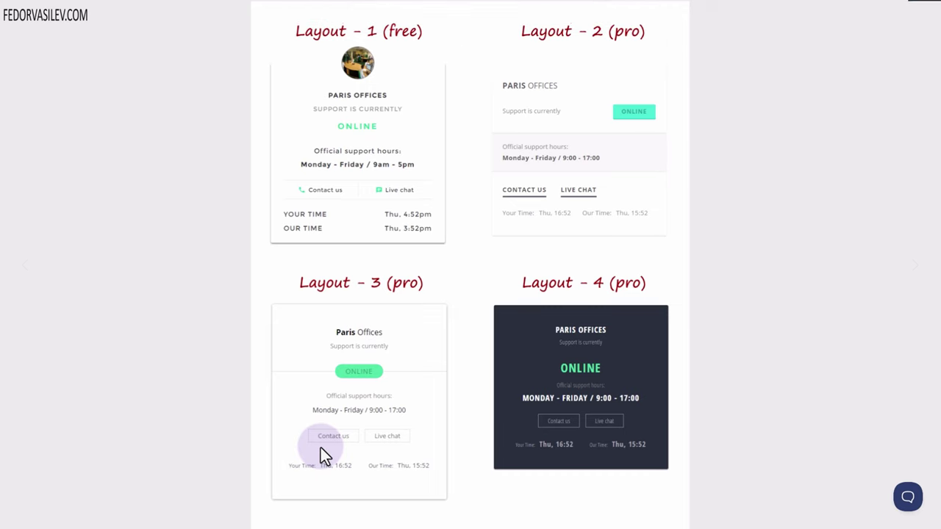
key("Escape")
scroll(462, 157, "up", 4)
scroll(461, 163, "up", 6)
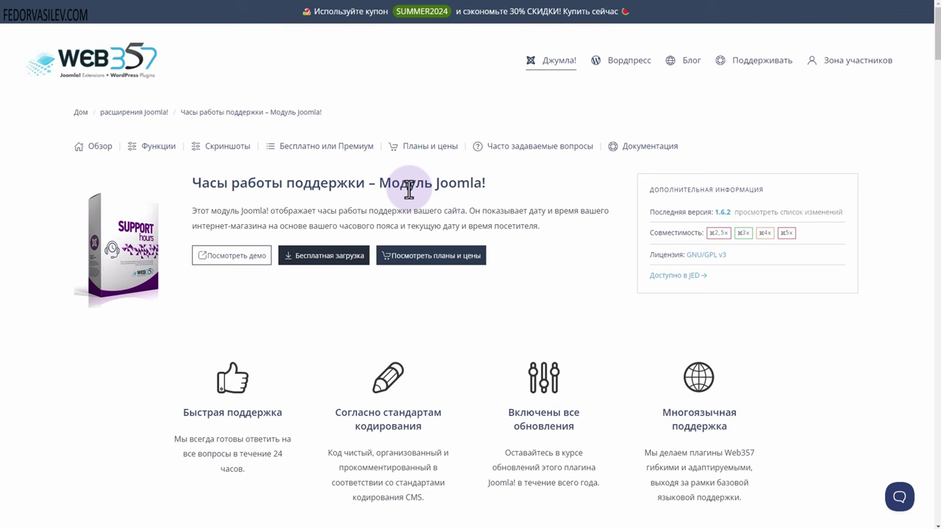
Check which Joomla versions the Support Hours module is compatible with
left_click_drag(674, 232, 691, 232)
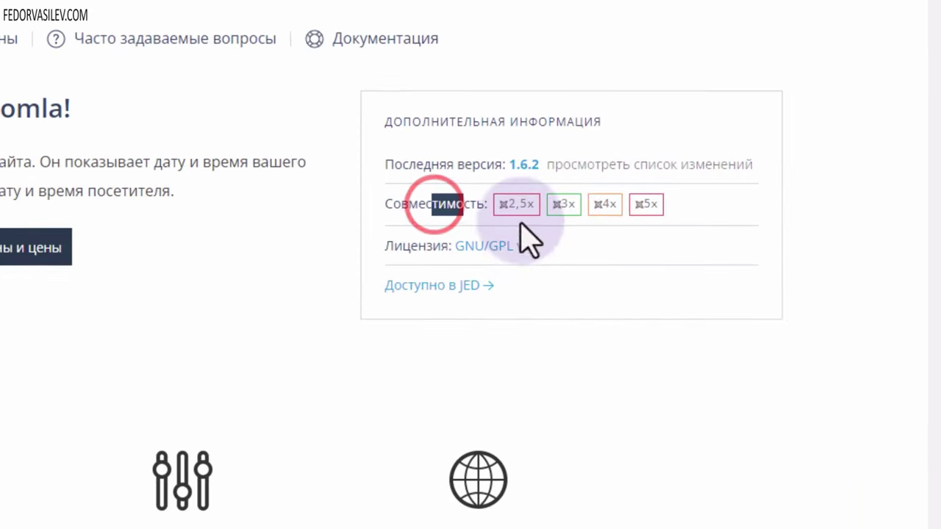
mouse_move(518, 206)
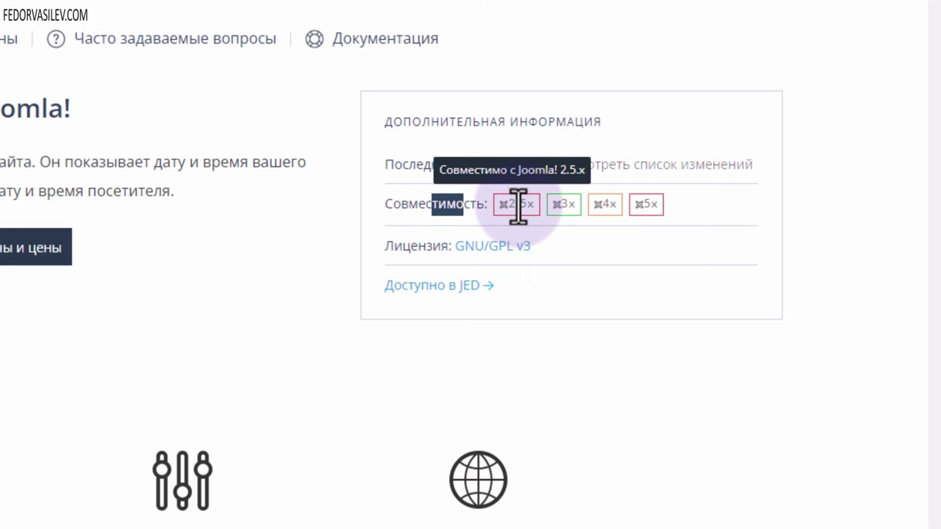
mouse_move(647, 210)
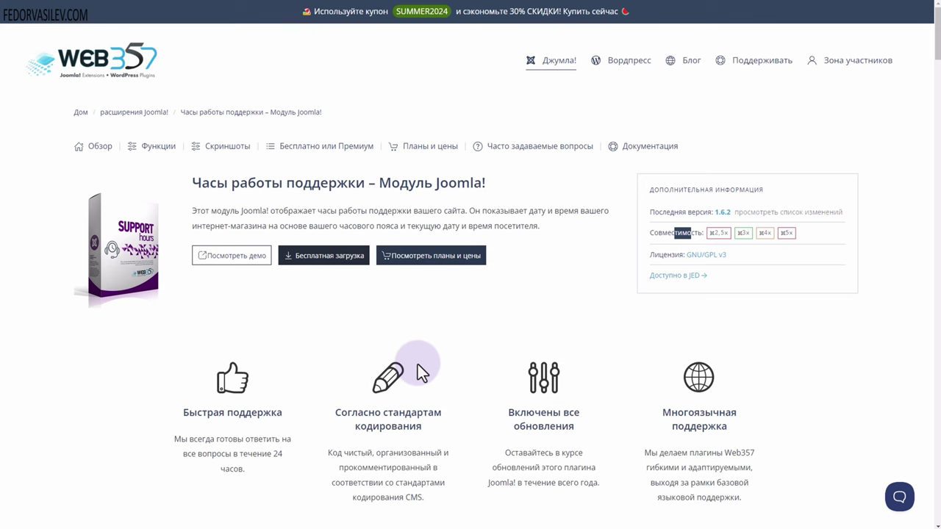
Review the product pages of the Support Hours module and the Web357 Framework plugin it depends on
left_click_drag(231, 183, 419, 182)
left_click(422, 182)
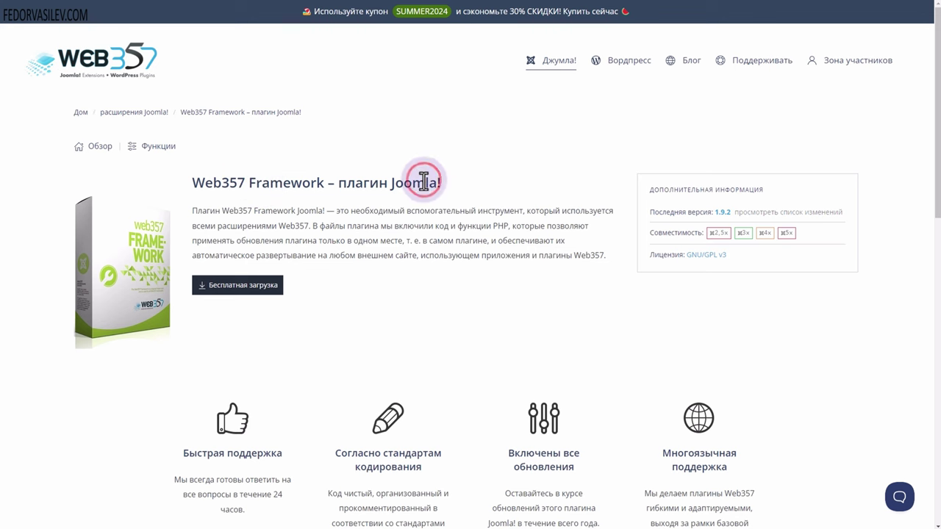
left_click_drag(250, 182, 370, 180)
left_click(380, 182)
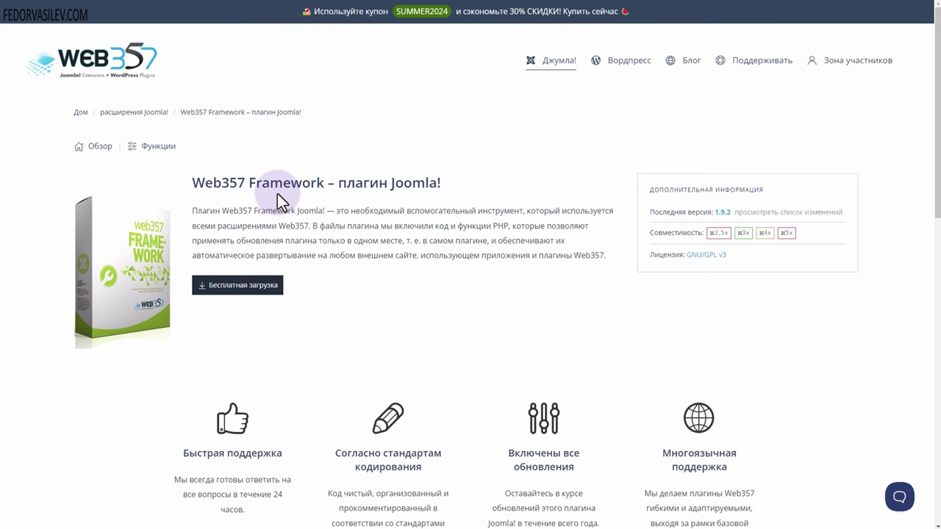
left_click_drag(240, 182, 340, 212)
left_click(343, 183)
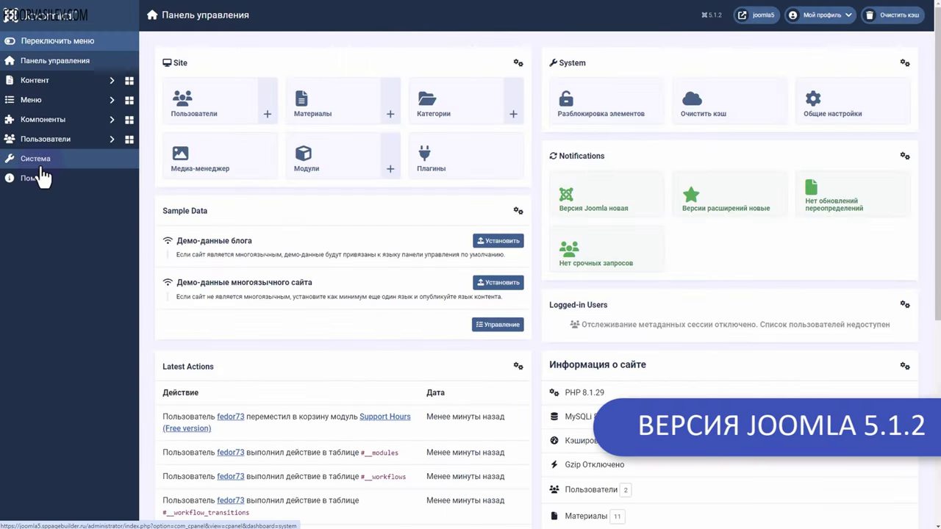
Open the extension installation page in the Joomla administration
left_click(36, 158)
left_click(171, 136)
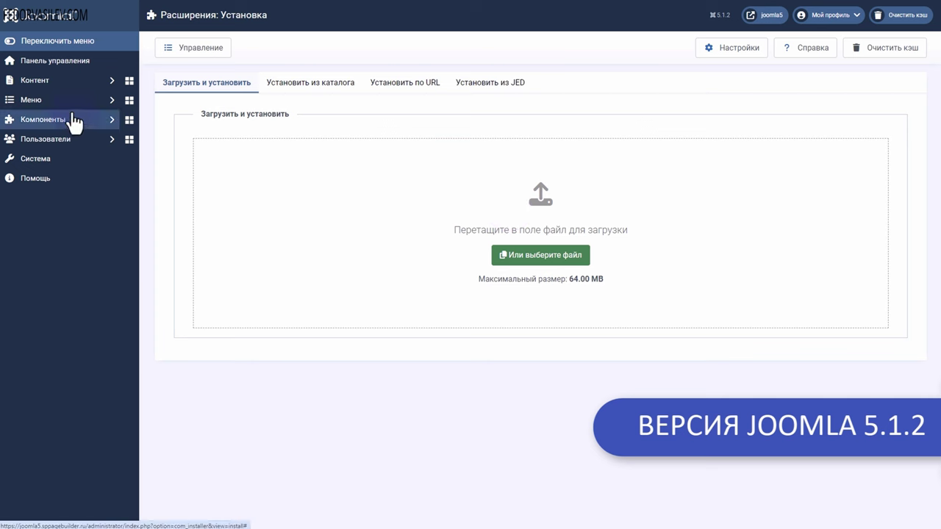
Open the Support Hours (Free version) module for editing from the site's modules
left_click(39, 59)
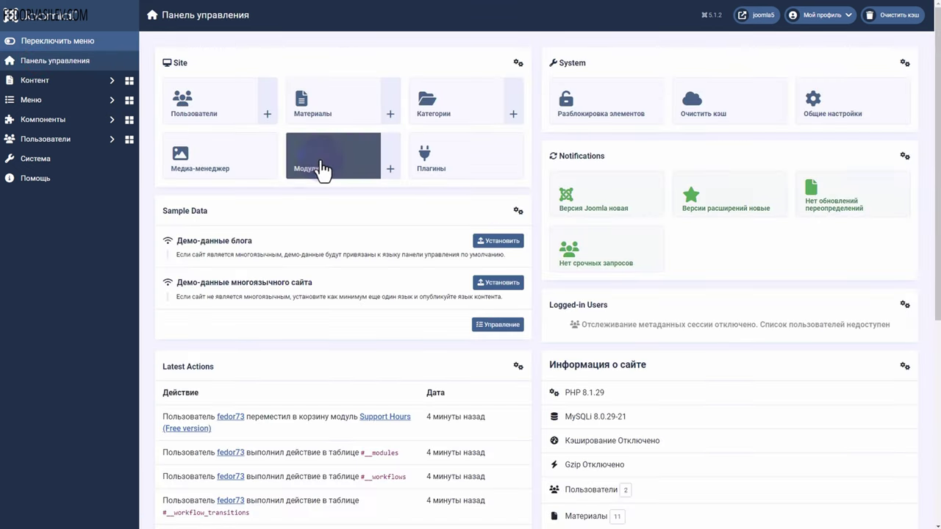
left_click(321, 159)
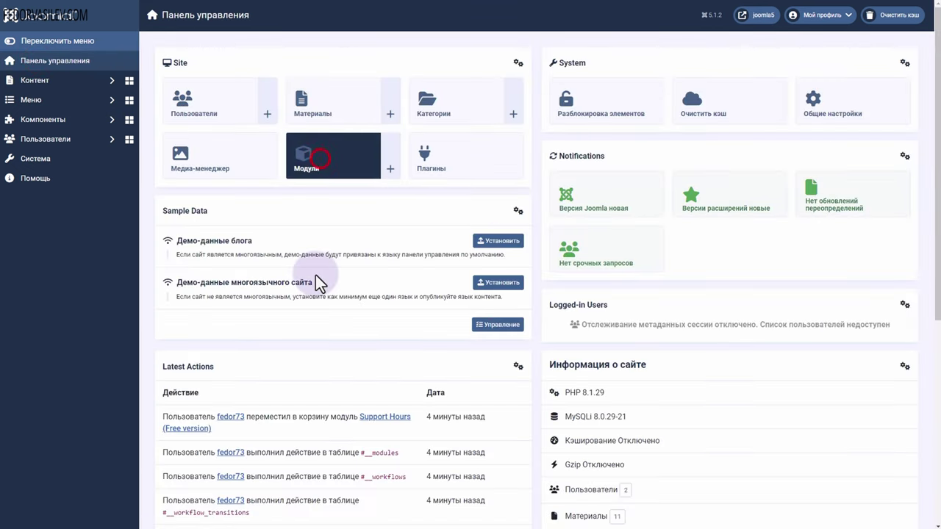
left_click(892, 131)
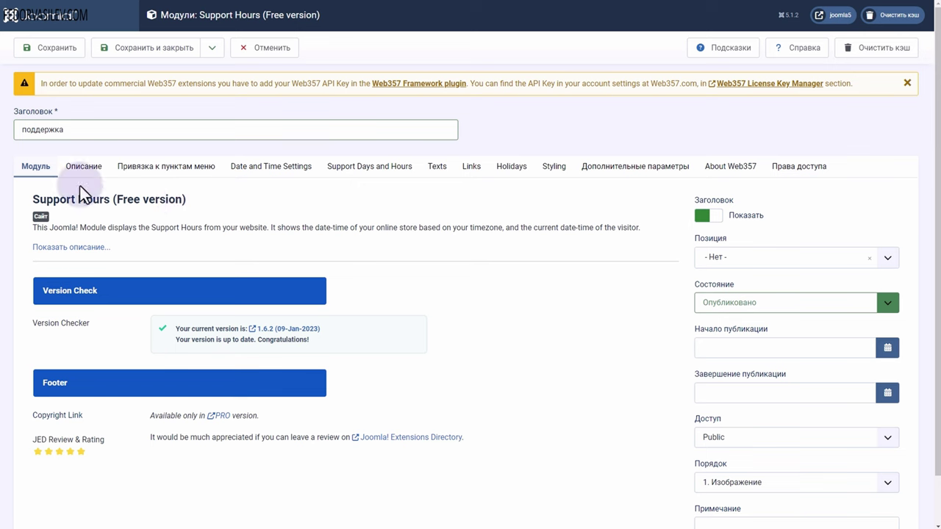
triple_click(208, 198)
left_click(245, 206)
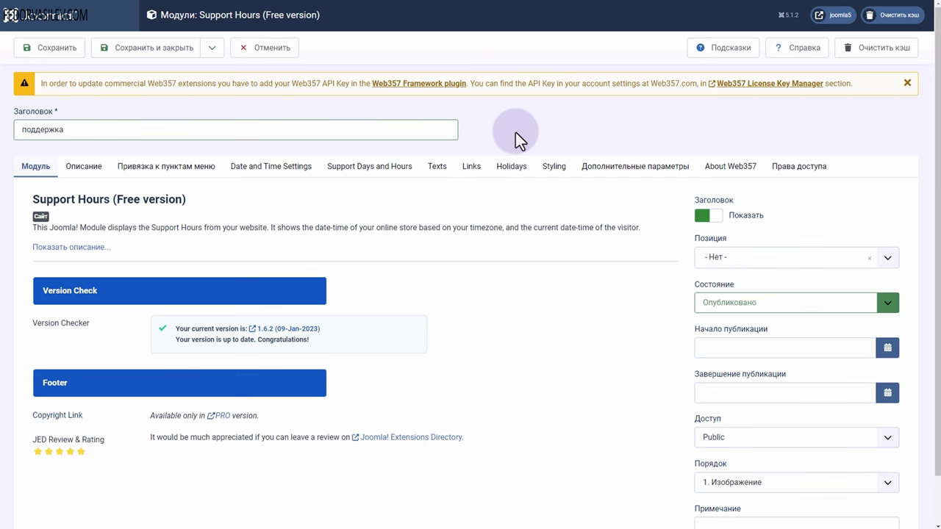
Hide the title of the "поддержка" module
left_click_drag(105, 131, 17, 136)
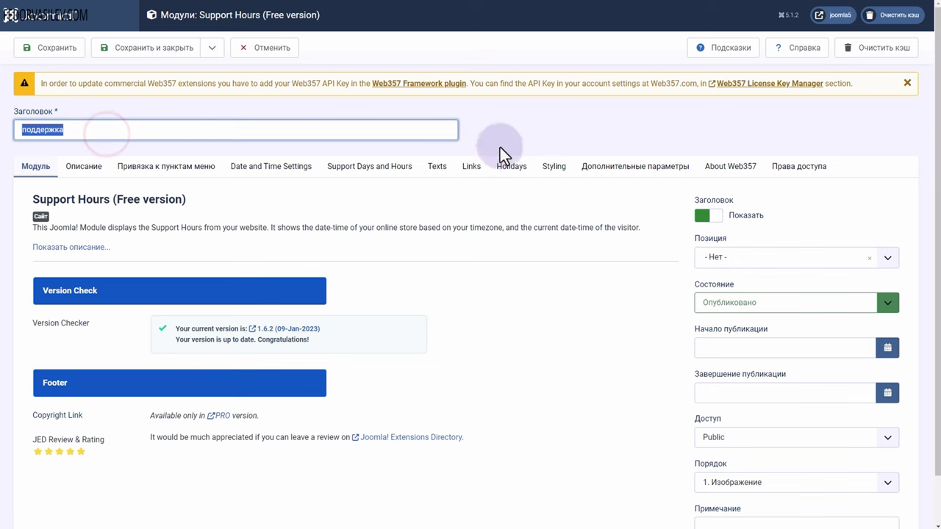
left_click(633, 137)
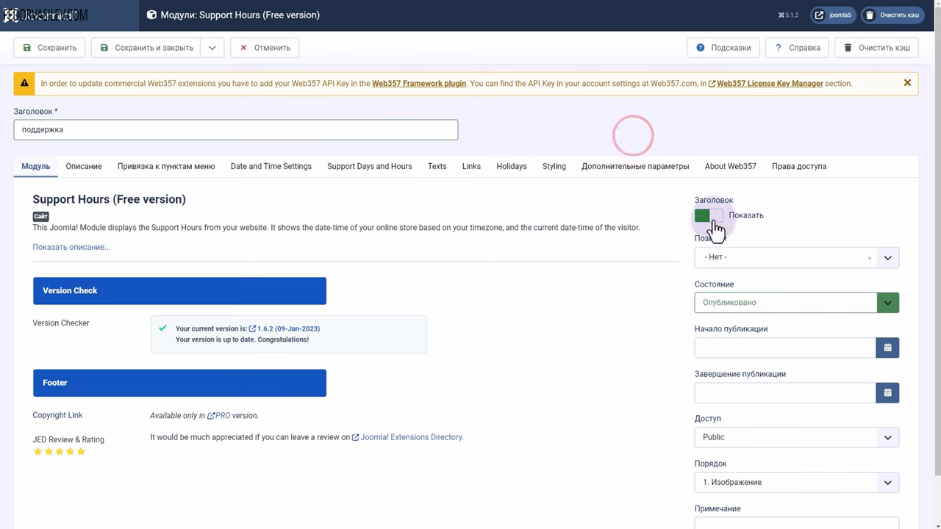
left_click_drag(93, 128, 16, 131)
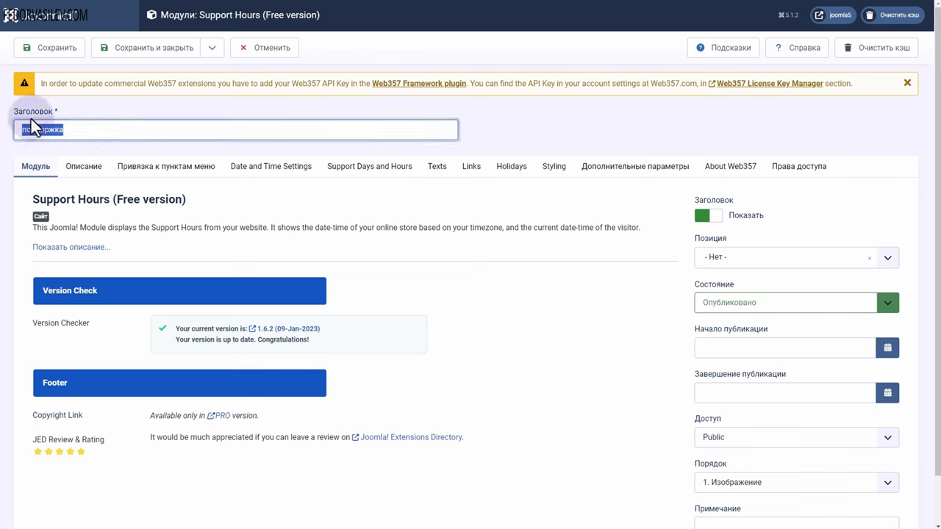
left_click(704, 215)
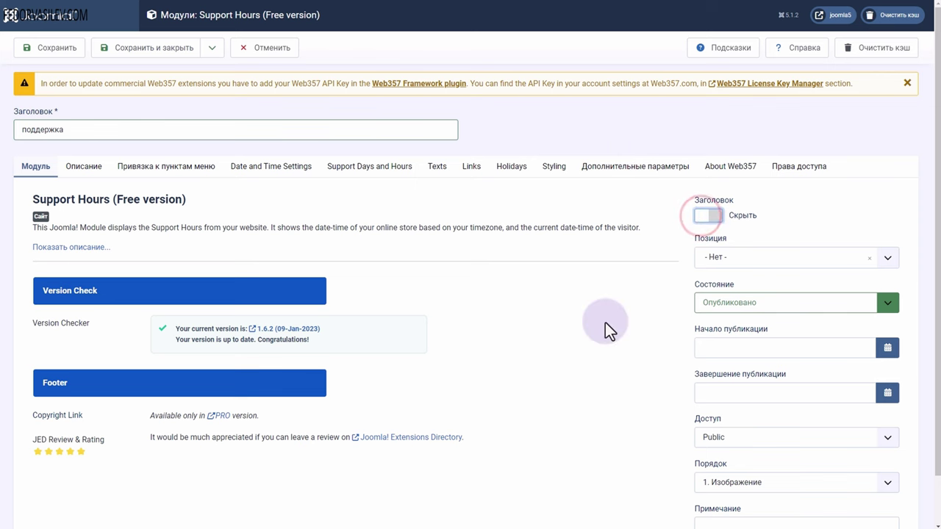
Assign the module to the template position Sidebar-right [sidebar-right]
left_click(714, 263)
scroll(774, 331, "down", 3)
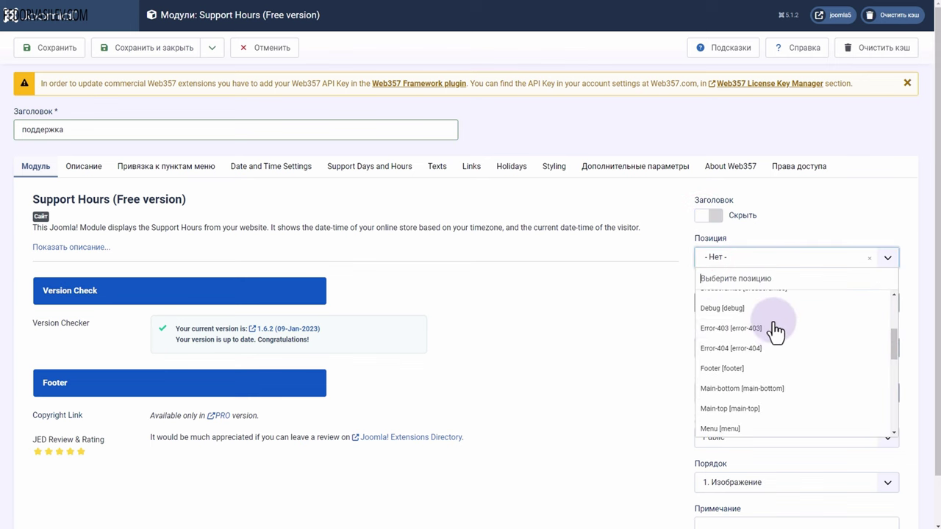
scroll(775, 331, "down", 5)
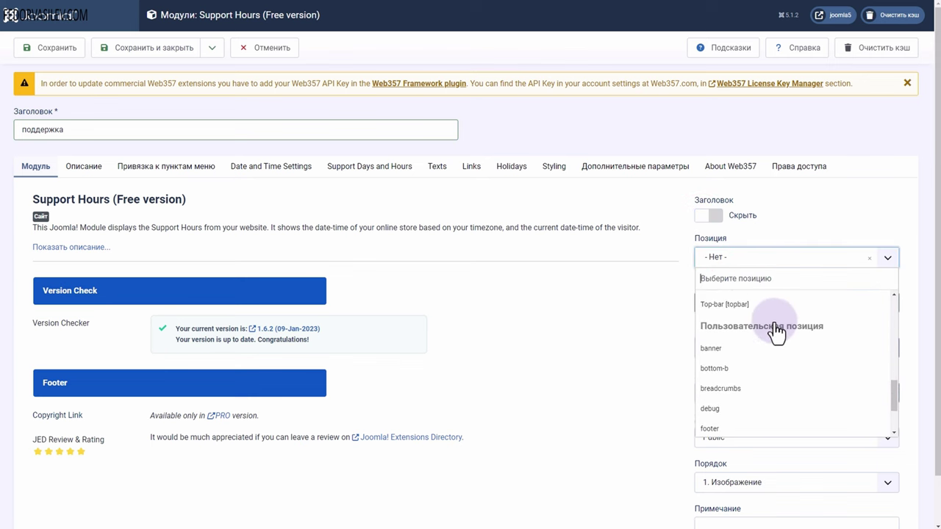
scroll(776, 332, "up", 4)
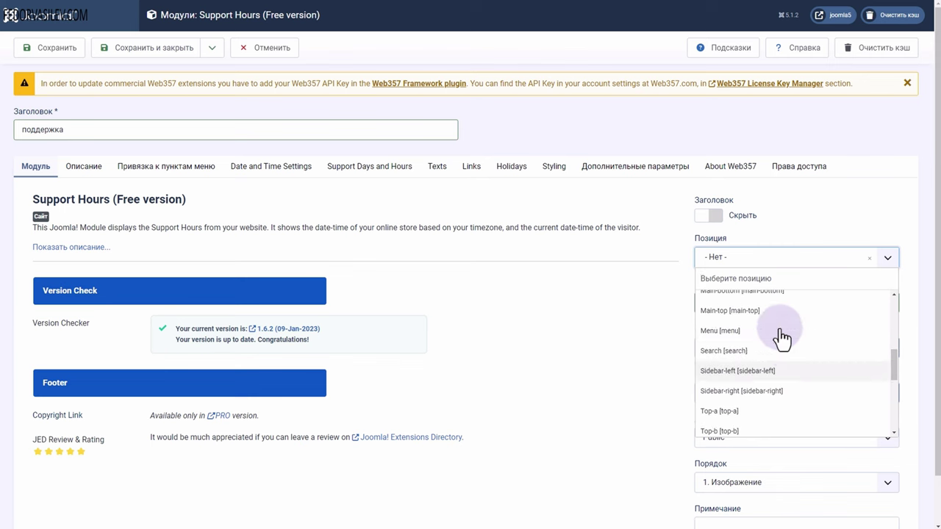
left_click(750, 397)
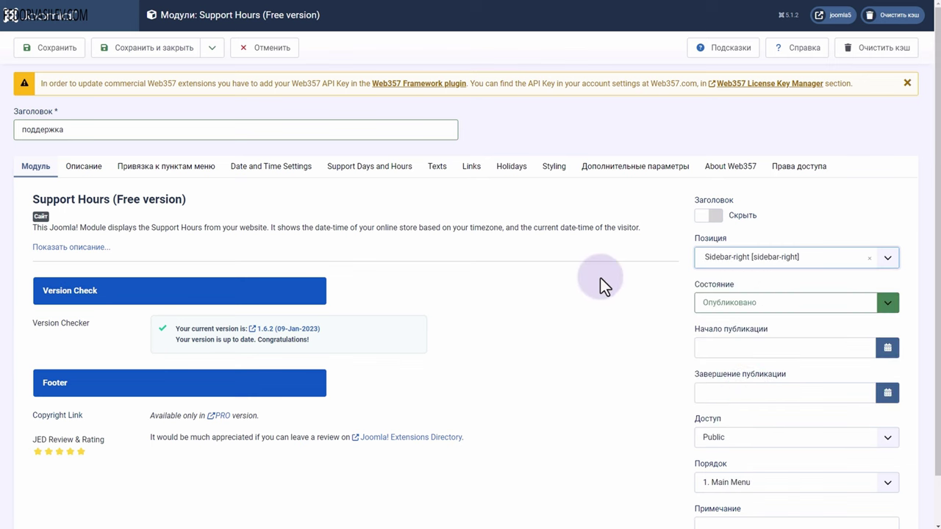
Review the module's remaining publishing options, its description and its menu assignment
scroll(595, 330, "down", 1)
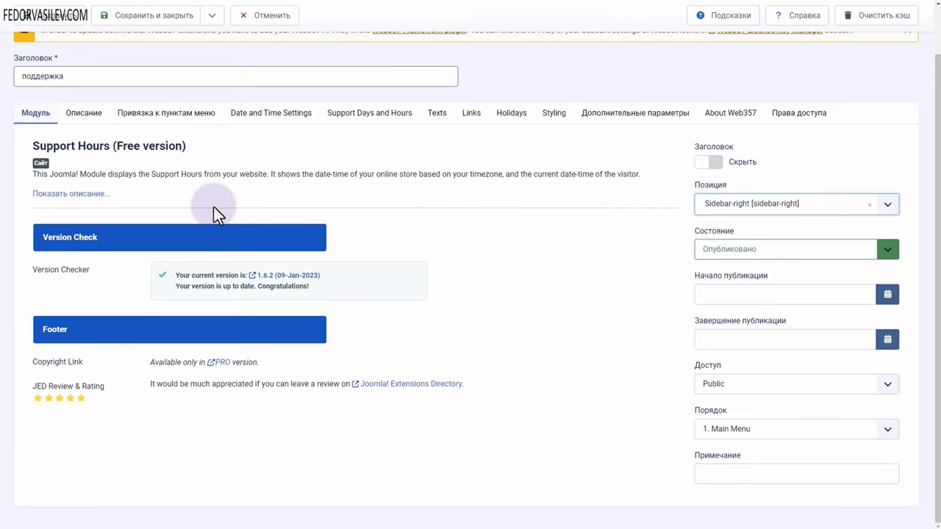
scroll(364, 351, "up", 1)
left_click(82, 166)
scroll(239, 327, "down", 1)
scroll(180, 185, "up", 1)
left_click(179, 167)
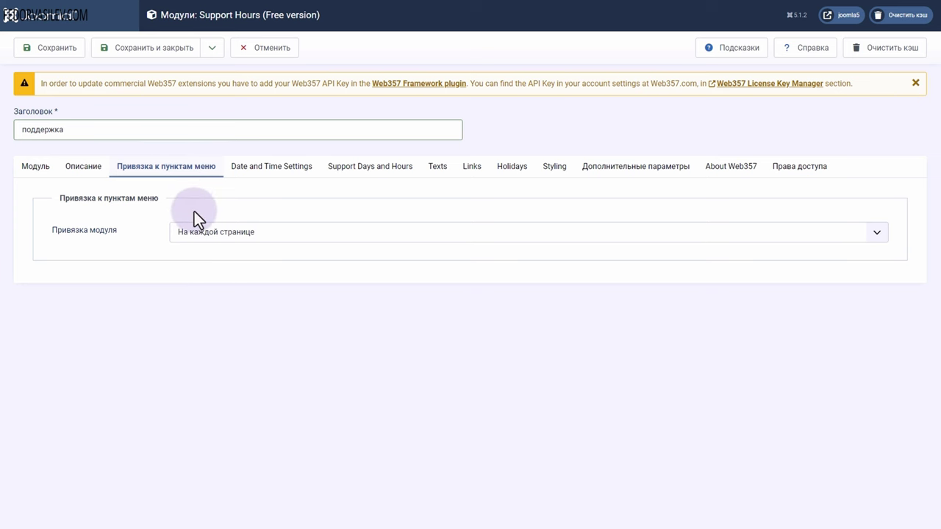
Open the module's Date and Time Settings and translate the page into Russian
left_click(263, 167)
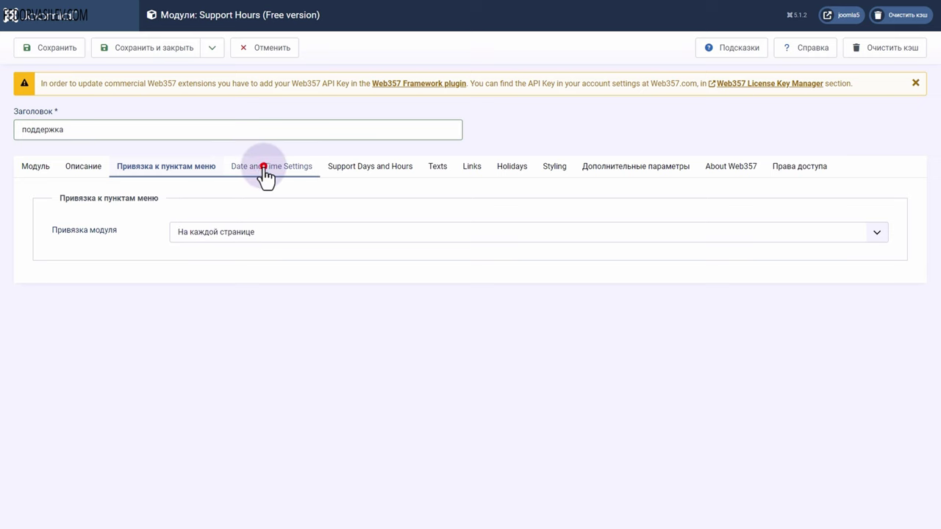
right_click(410, 212)
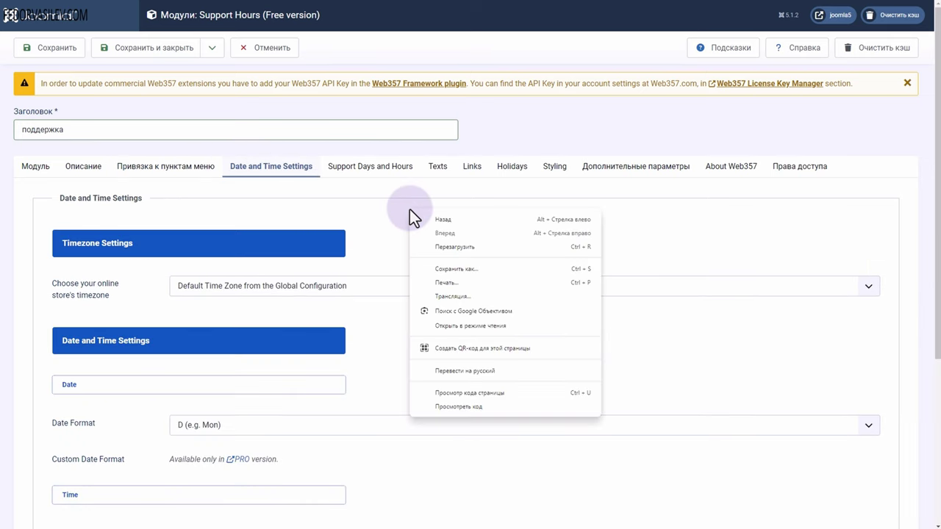
left_click(455, 372)
Check the module's time zone option and the server time zone set in Joomla's global configuration
left_click_drag(66, 296, 154, 321)
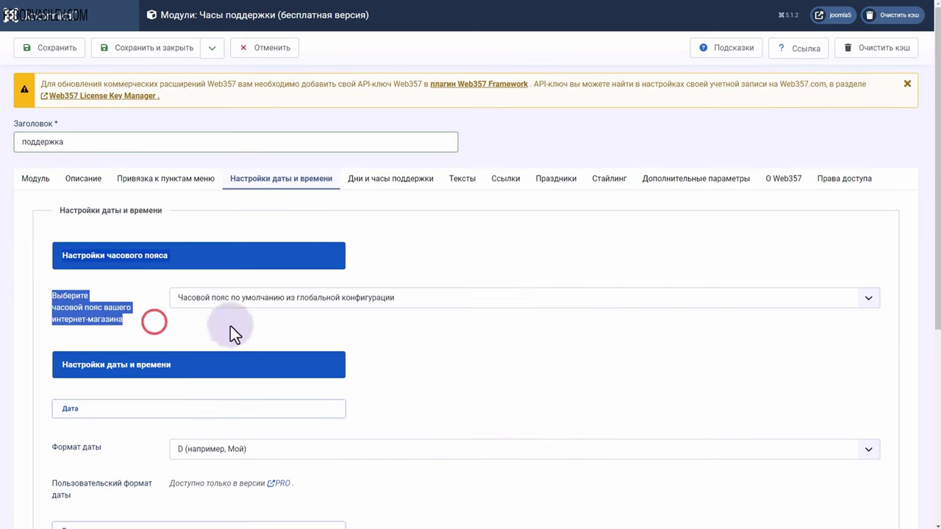
left_click(228, 298)
left_click(229, 298)
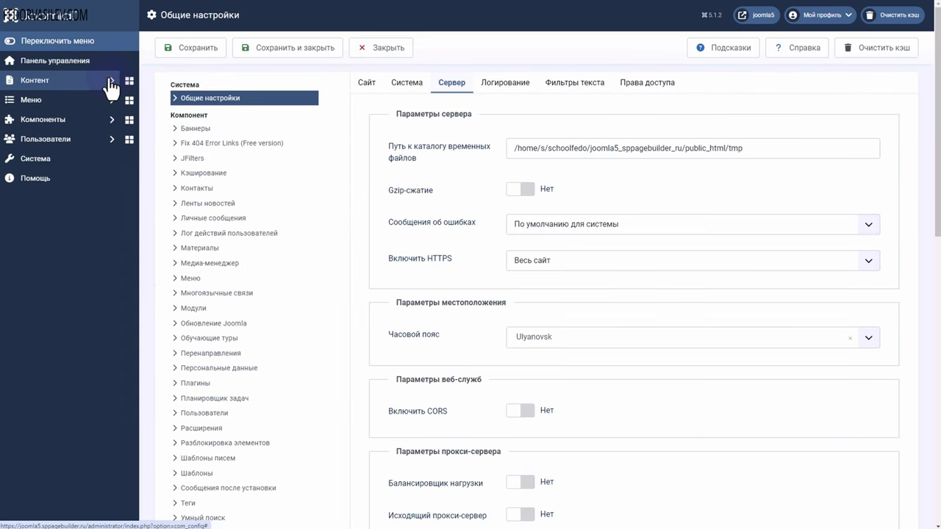
left_click(217, 97)
left_click(449, 86)
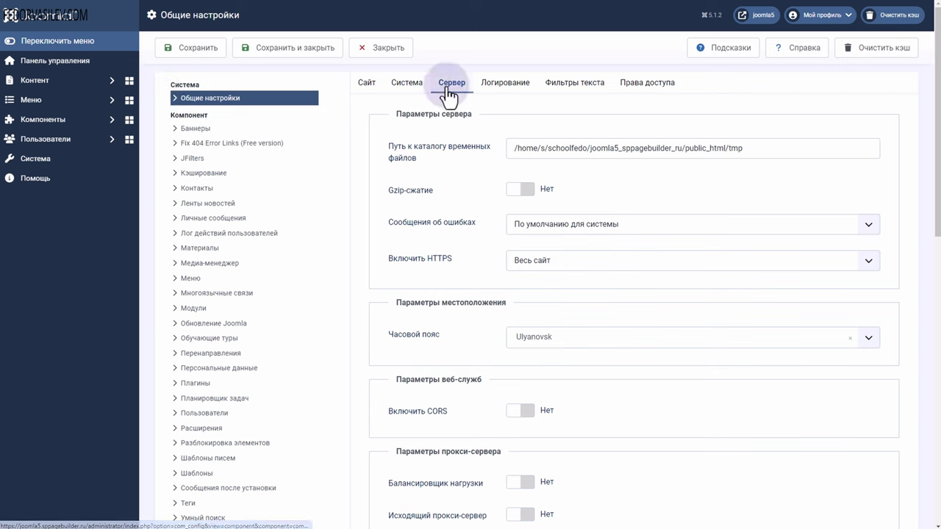
left_click(389, 338)
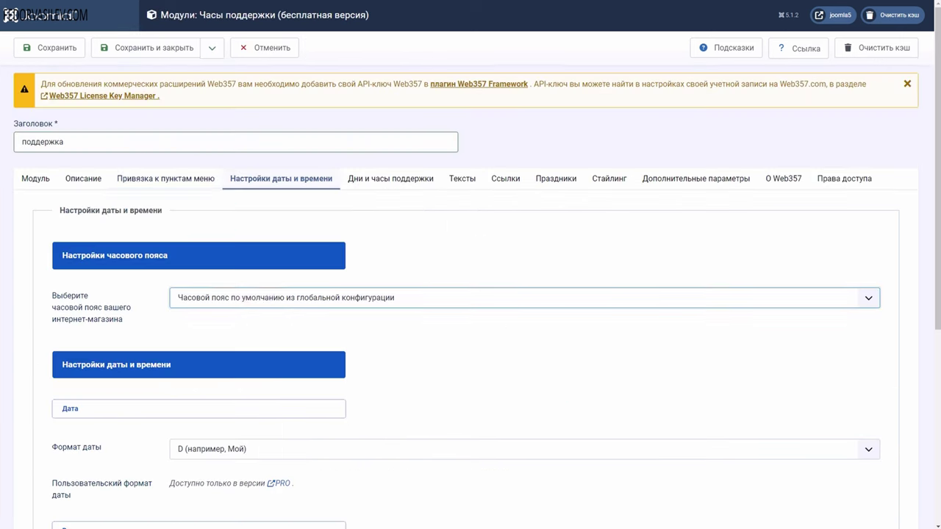
Review the available date formats and the remaining date and time options of the module
scroll(478, 287, "down", 3)
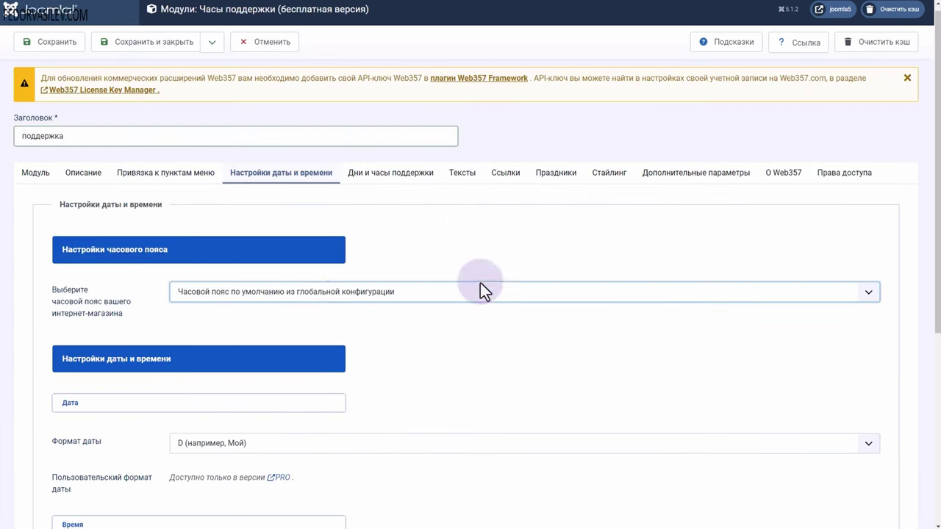
left_click(192, 204)
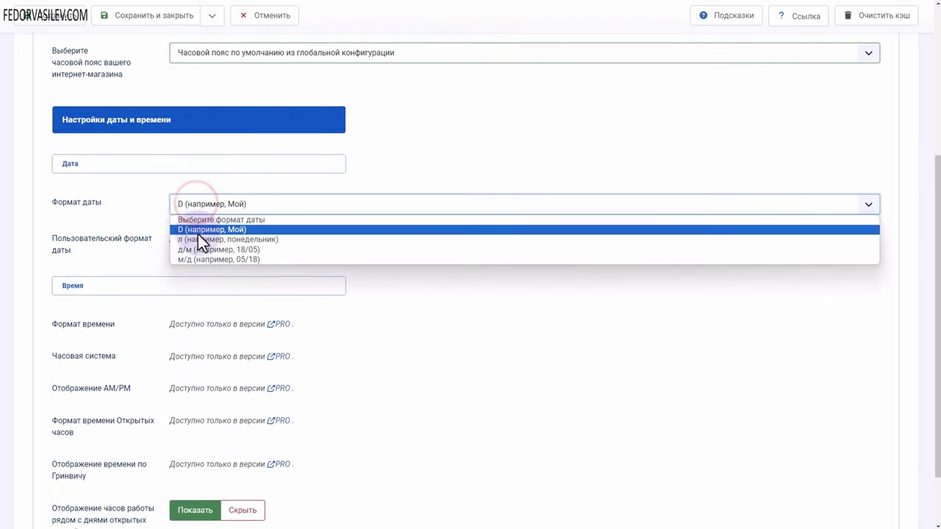
left_click(132, 216)
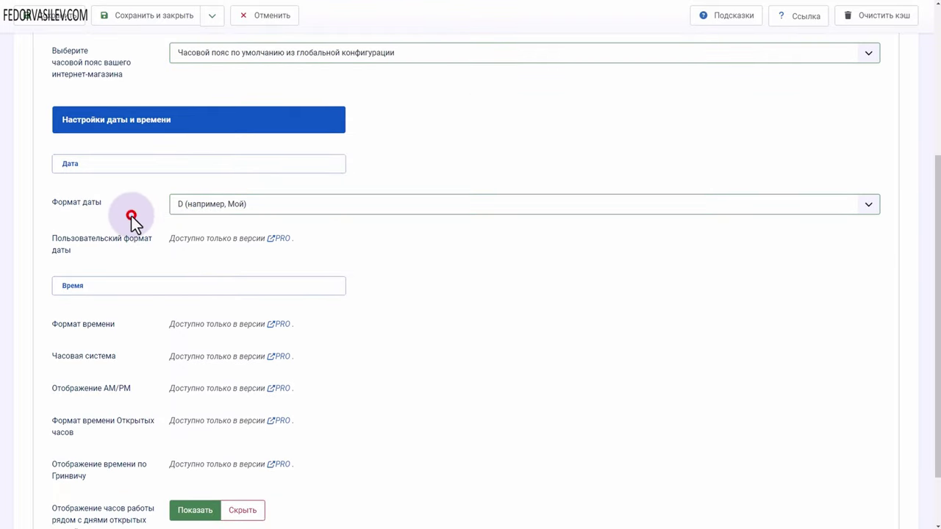
left_click_drag(205, 239, 266, 240)
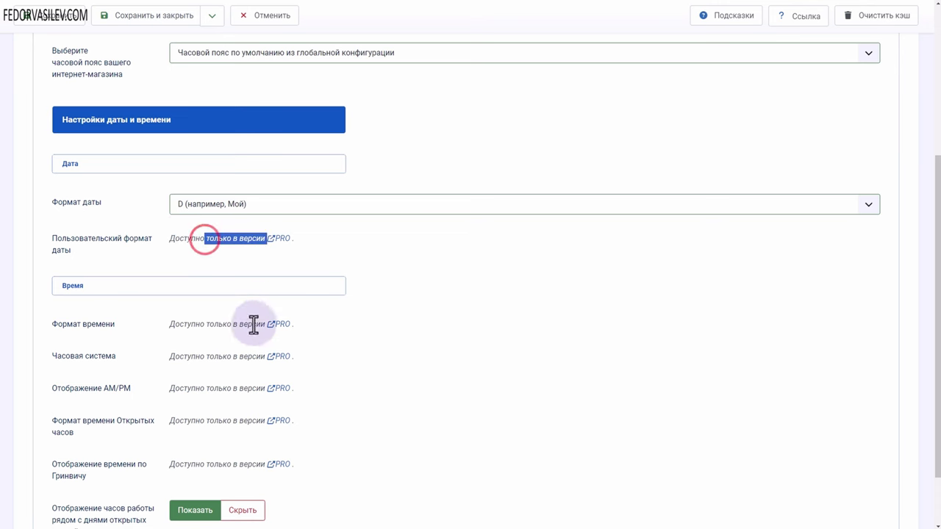
scroll(335, 278, "down", 2)
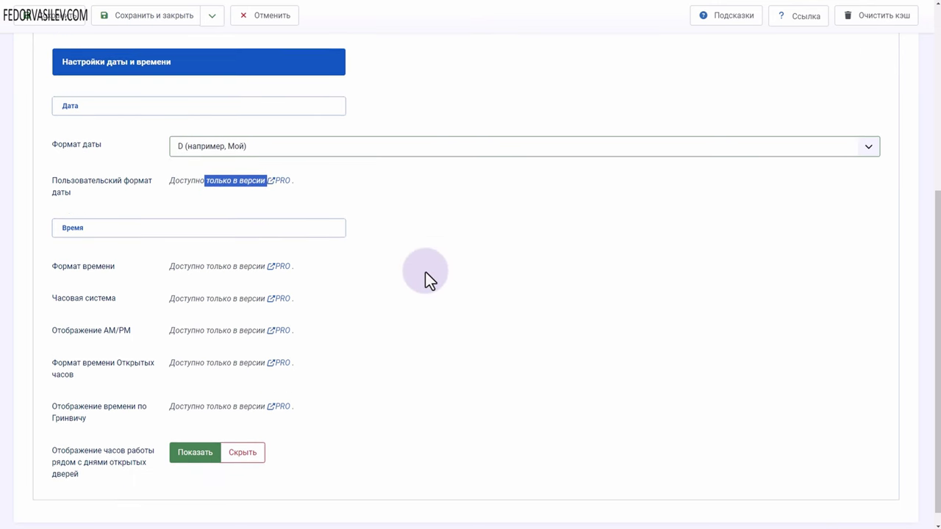
Open the module's support days and hours settings and examine the default working hours and the break option
scroll(361, 200, "up", 5)
left_click(367, 180)
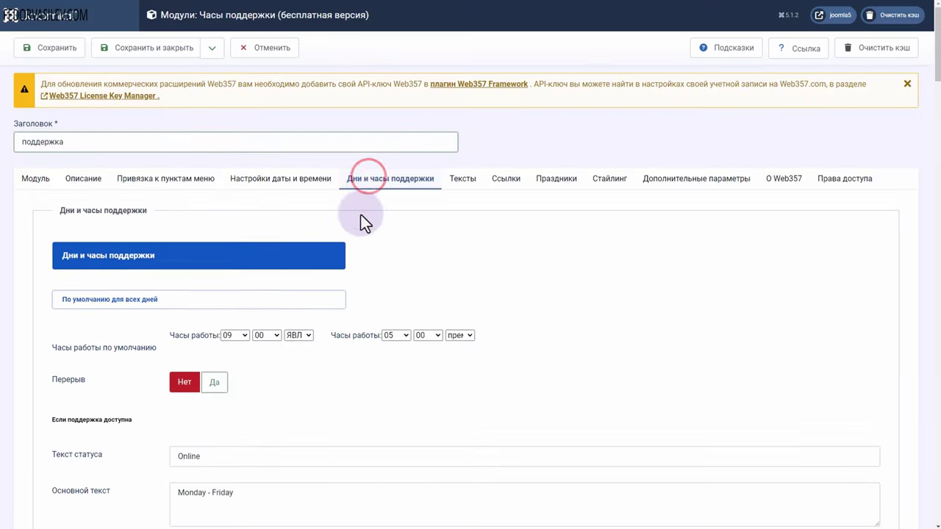
scroll(360, 225, "down", 1)
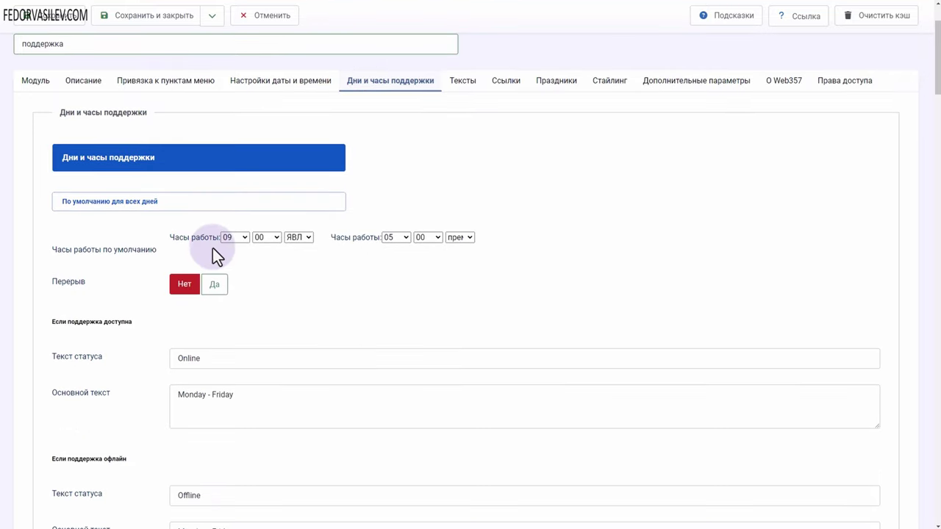
left_click(237, 239)
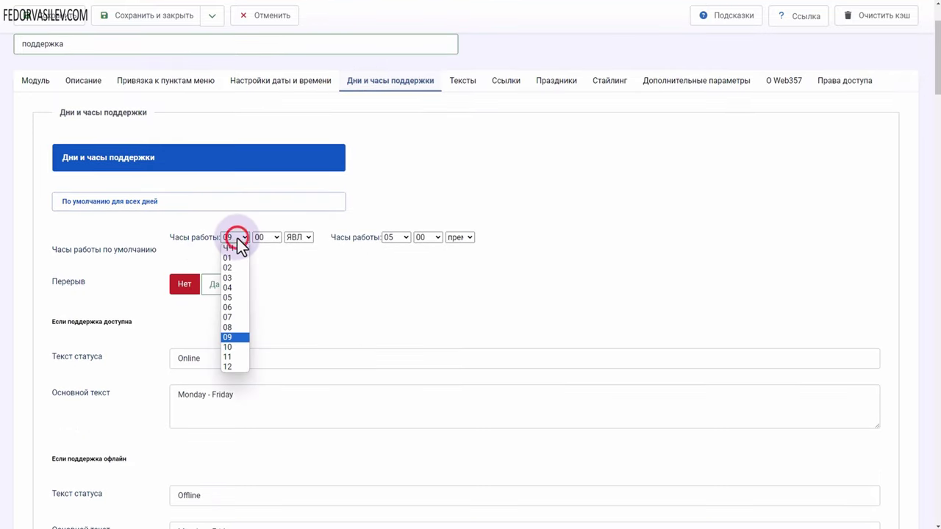
left_click(244, 237)
left_click(307, 238)
left_click(307, 237)
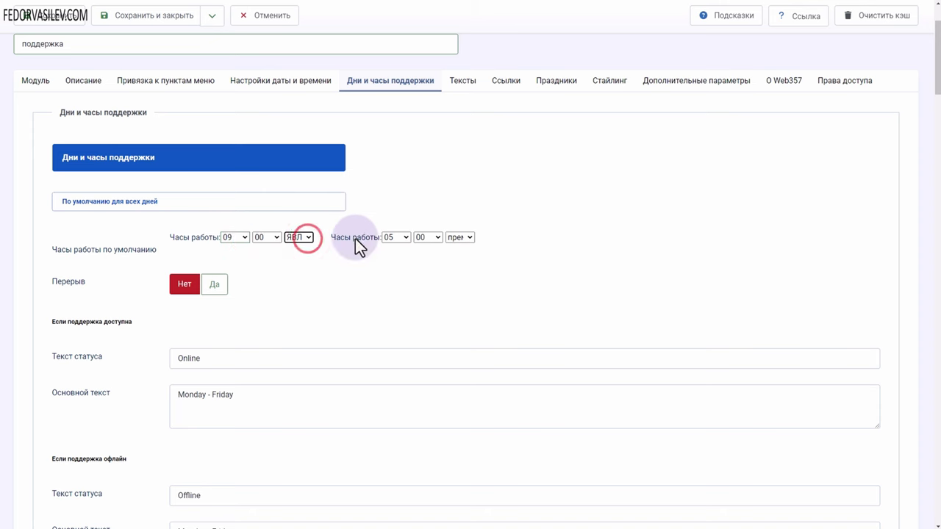
left_click(214, 285)
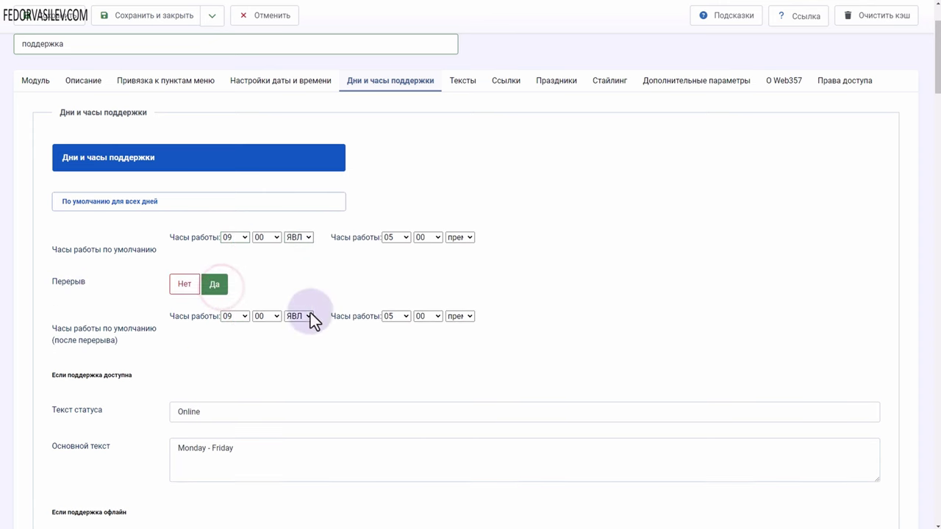
left_click(185, 287)
Set the default available texts to "Онлайн" and "Пн.-Пт.", and the offline texts to "Не в сети" and "Су. - Вс."
scroll(126, 272, "down", 2)
left_click_drag(210, 209, 115, 211)
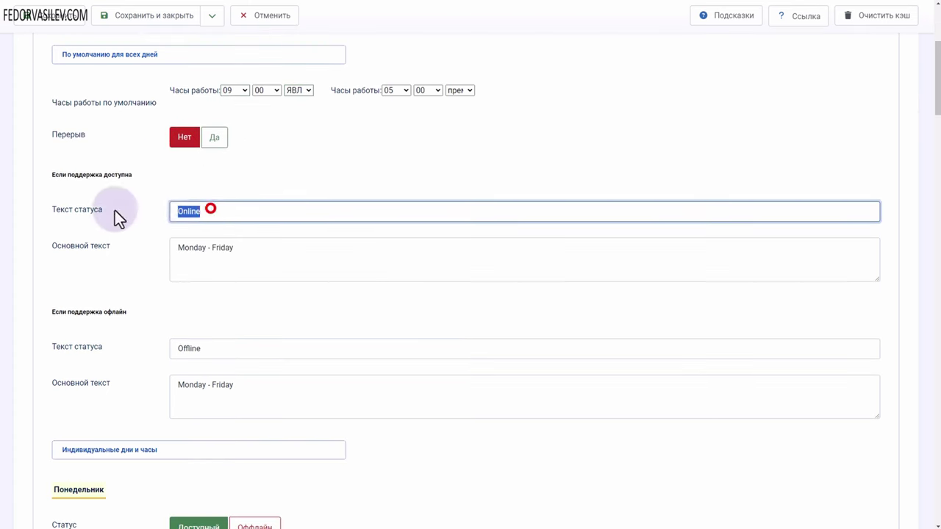
left_click(185, 210)
left_click_drag(210, 210, 93, 211)
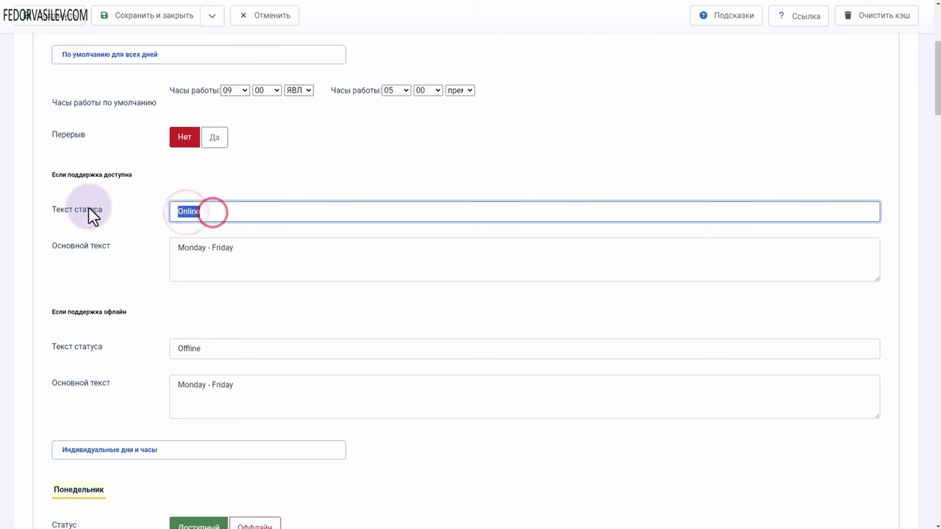
left_click_drag(247, 249, 120, 256)
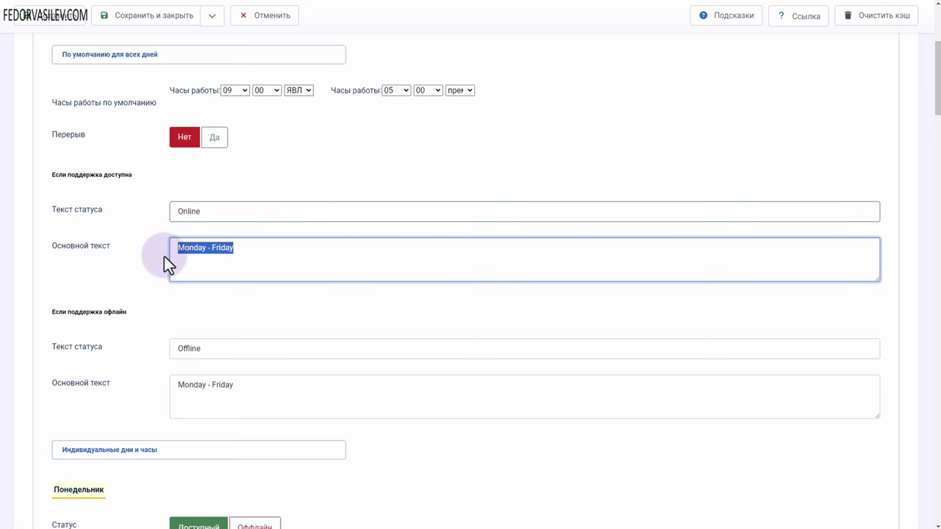
left_click_drag(218, 348, 130, 399)
left_click_drag(252, 382, 113, 390)
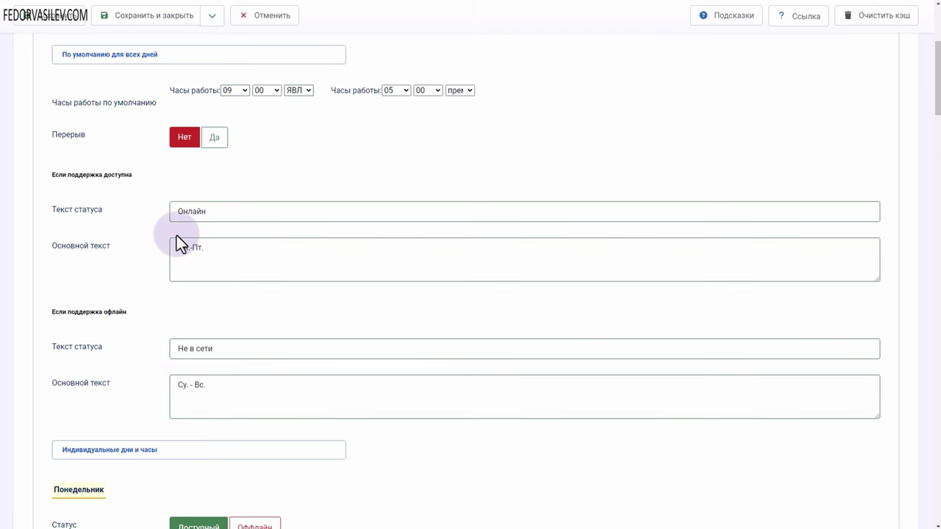
double_click(215, 212)
left_click(224, 244)
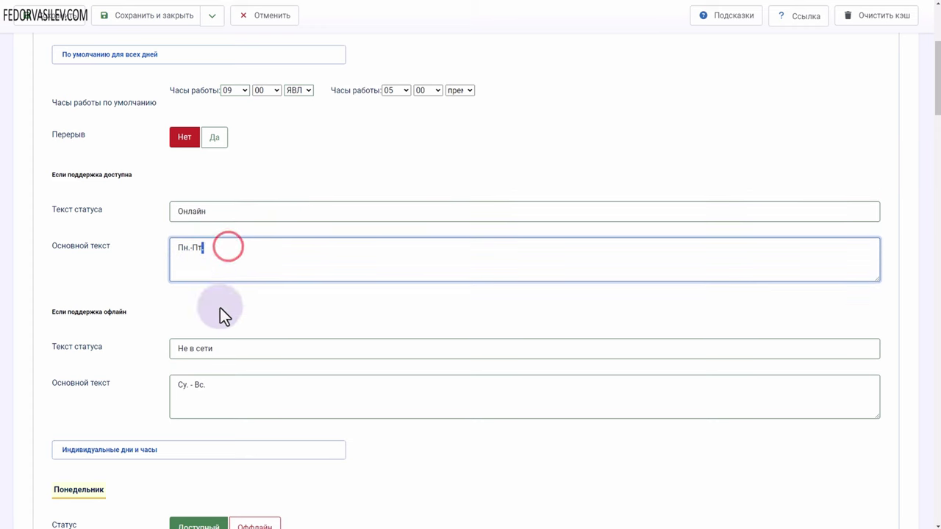
triple_click(219, 351)
left_click(213, 392)
Review Monday's status, individual working hours and text fields in the individual days section
scroll(213, 392, "down", 3)
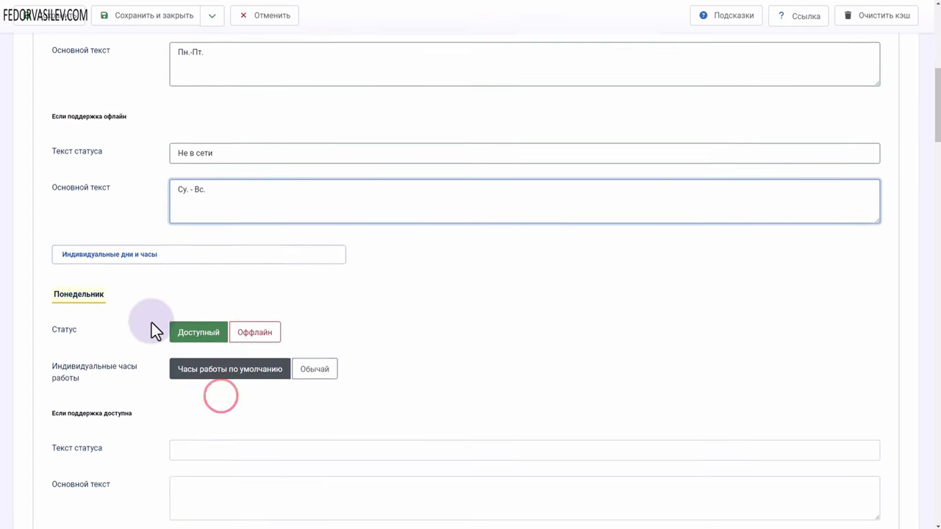
scroll(242, 306, "down", 1)
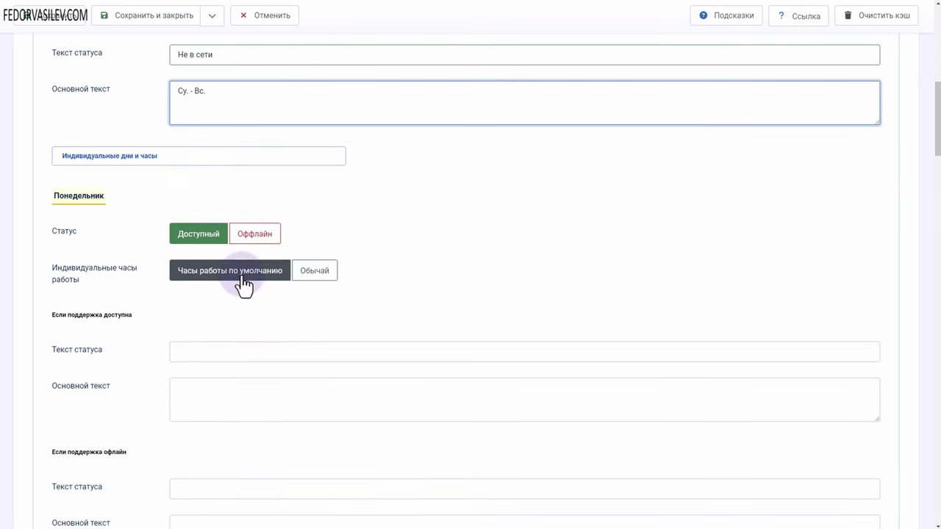
scroll(91, 149, "down", 1)
left_click_drag(91, 149, 72, 148)
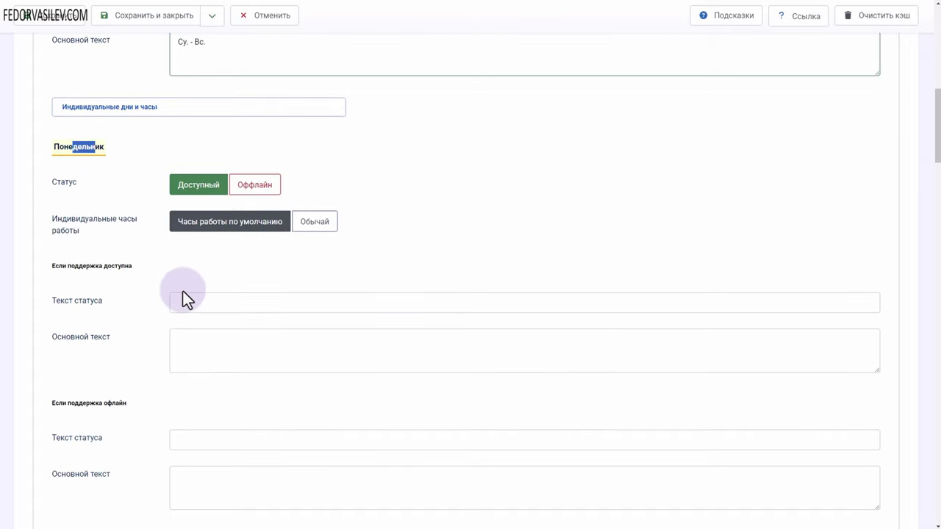
scroll(86, 183, "down", 5)
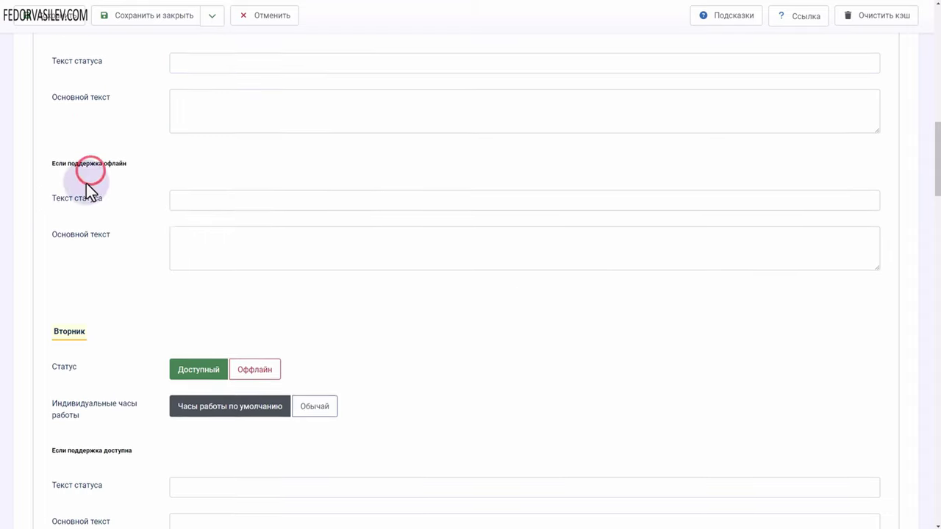
Try the offline status for Tuesday, check its offline text fields, and restore the available status
left_click(266, 266)
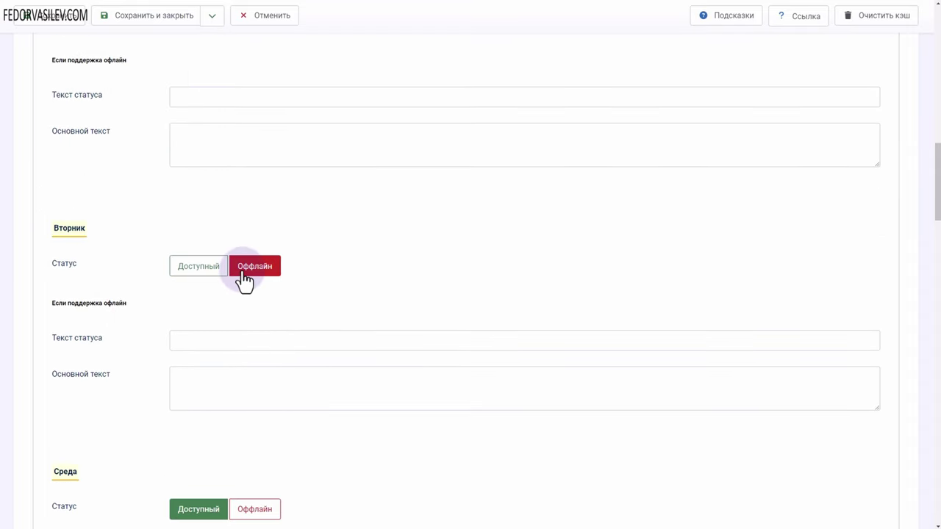
left_click(186, 338)
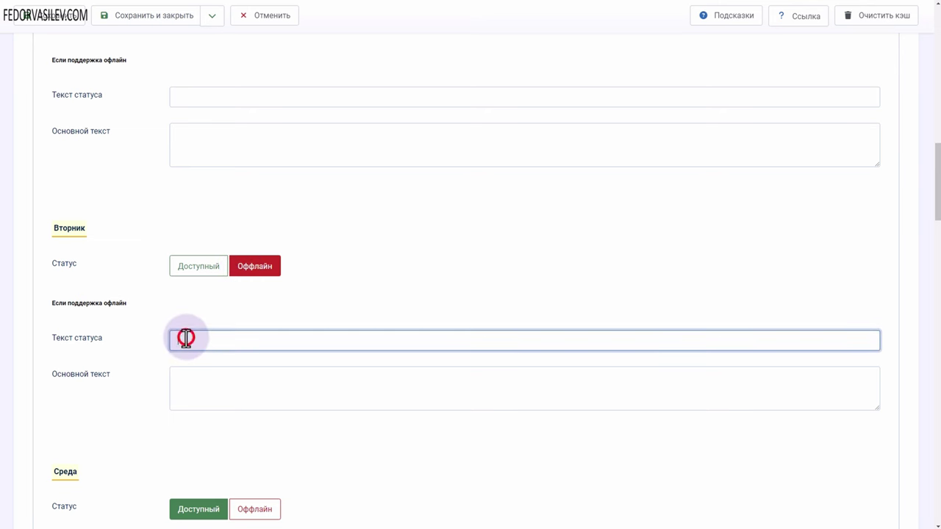
left_click(187, 380)
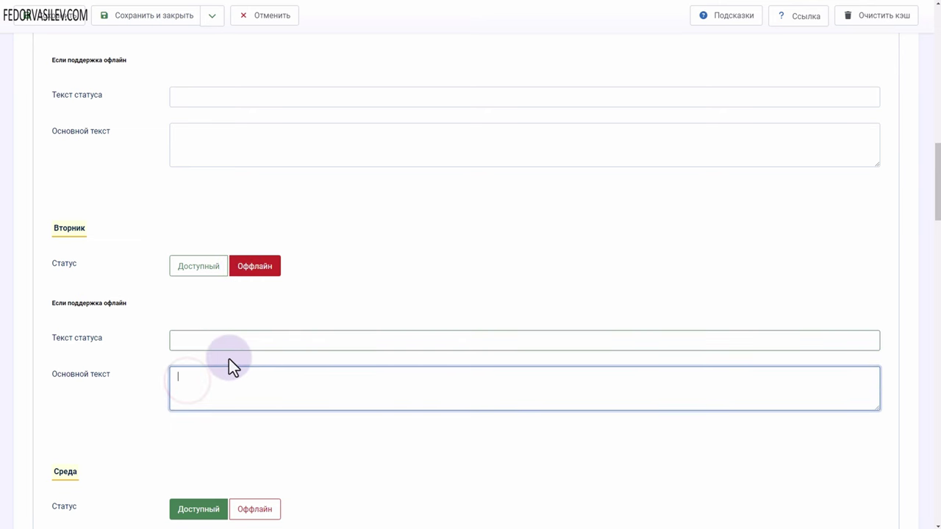
left_click(199, 266)
Try the offline status and custom working hours for Saturday, and return it to available with default hours
scroll(159, 294, "down", 3)
scroll(158, 287, "down", 20)
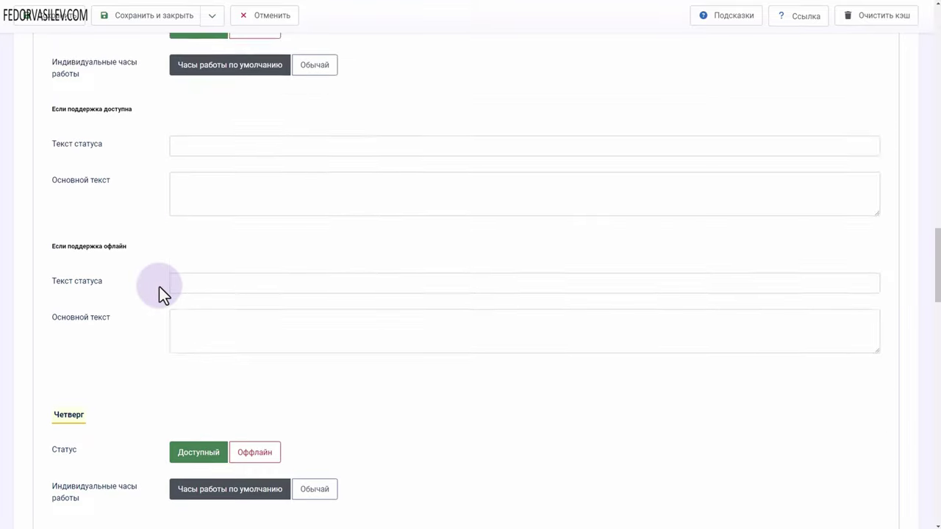
scroll(235, 114, "down", 1)
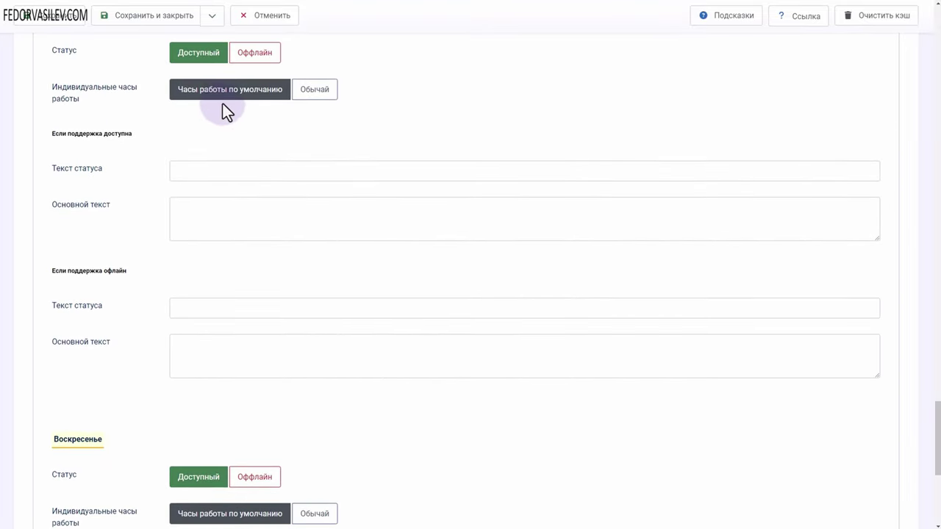
left_click(249, 53)
scroll(220, 258, "up", 3)
left_click(197, 248)
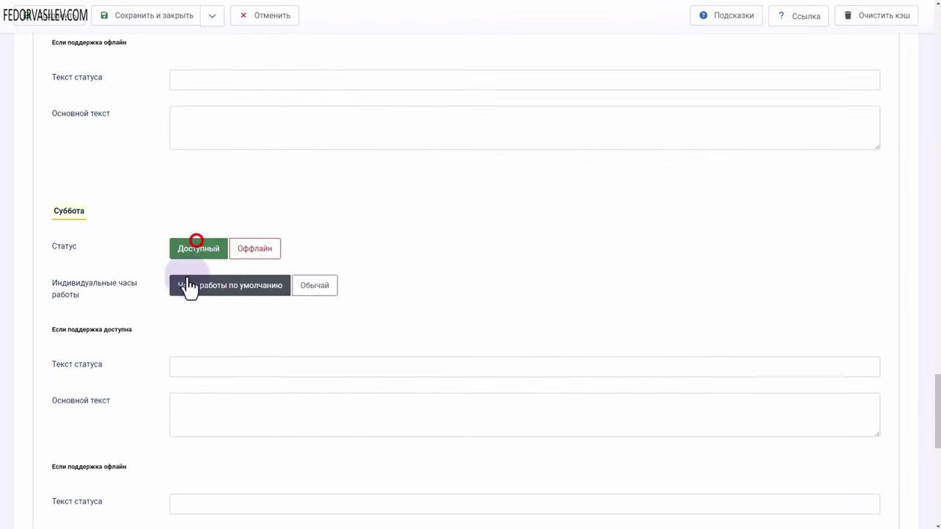
left_click(309, 285)
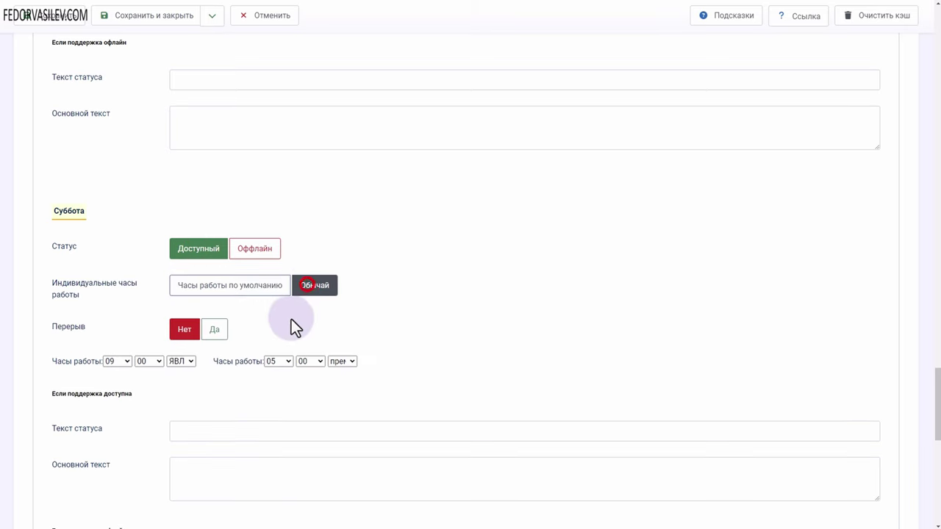
left_click(248, 286)
Try custom working hours with a break for Tuesday, and return the day to the default hours
scroll(269, 315, "up", 20)
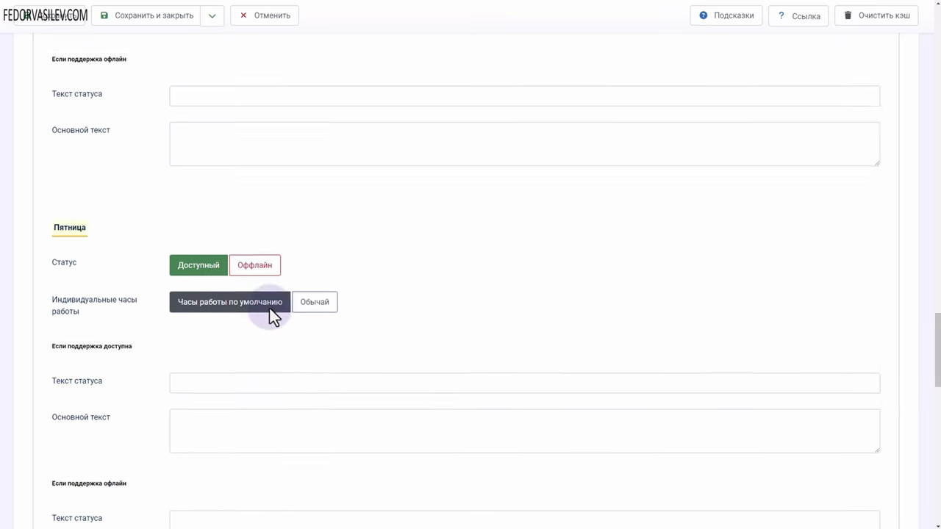
scroll(269, 315, "up", 15)
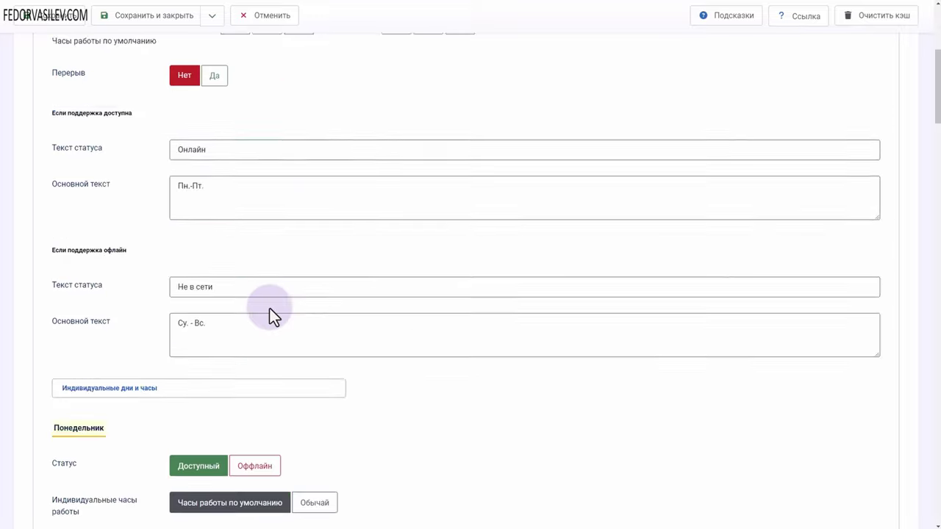
scroll(248, 199, "down", 10)
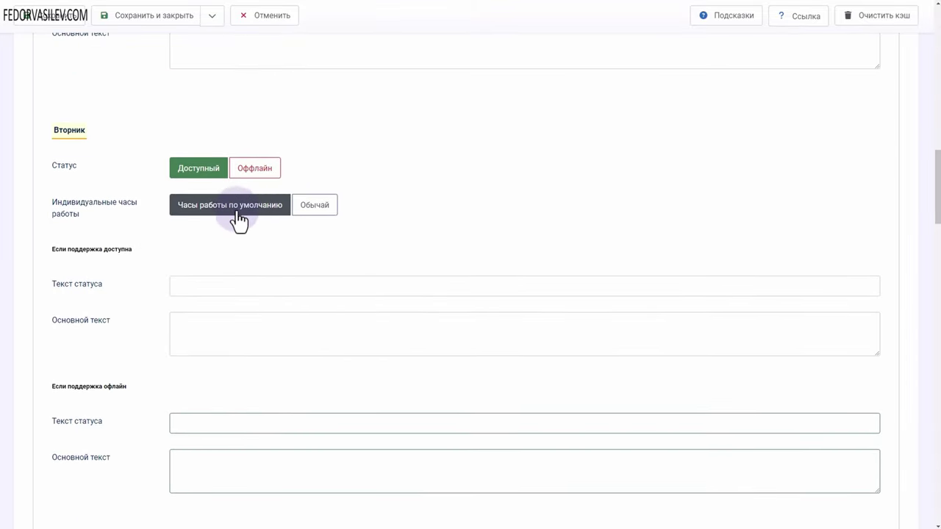
left_click(307, 207)
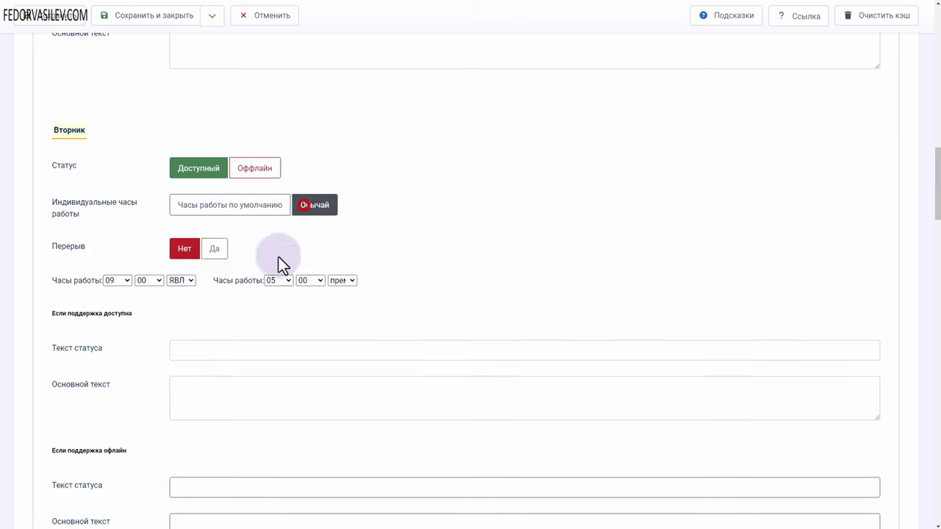
left_click(217, 250)
left_click(184, 252)
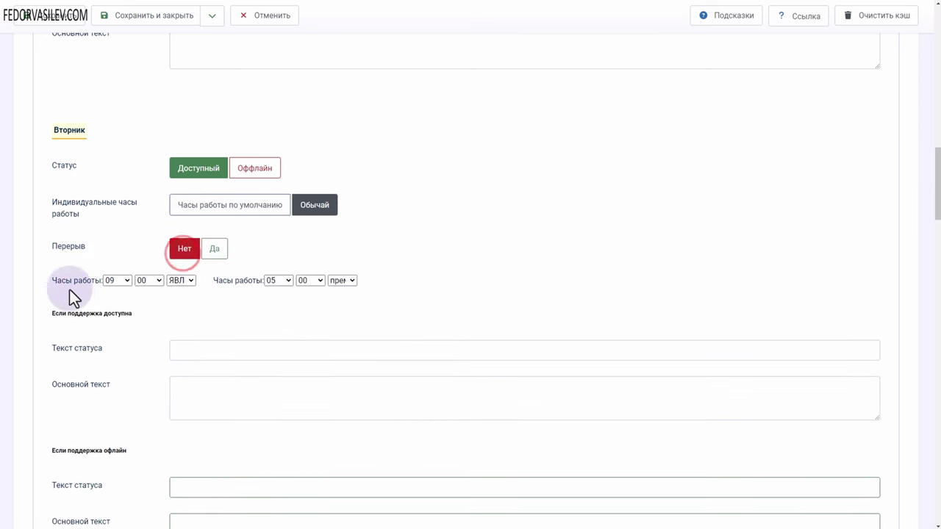
left_click_drag(72, 135, 81, 132)
left_click(227, 209)
Compare the default settings for all days with the individual settings for Monday
scroll(341, 249, "up", 4)
scroll(341, 249, "up", 9)
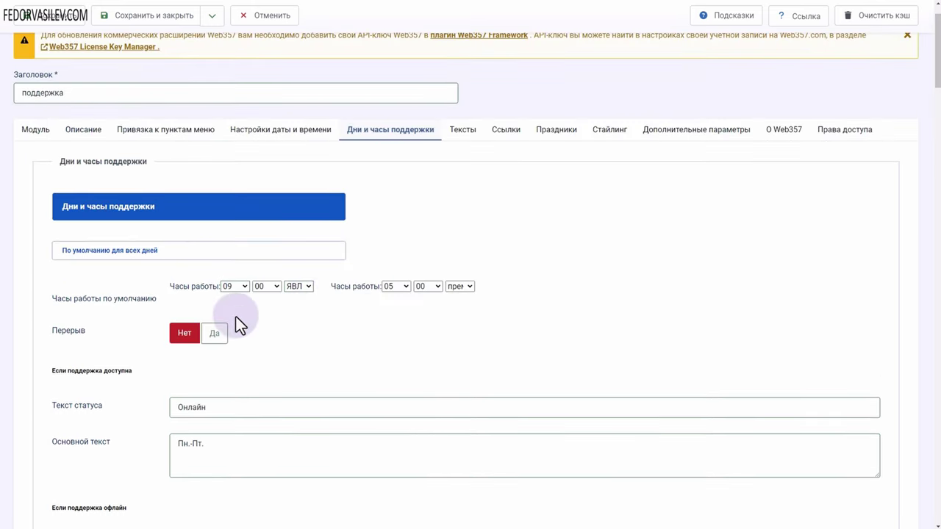
scroll(287, 257, "down", 15)
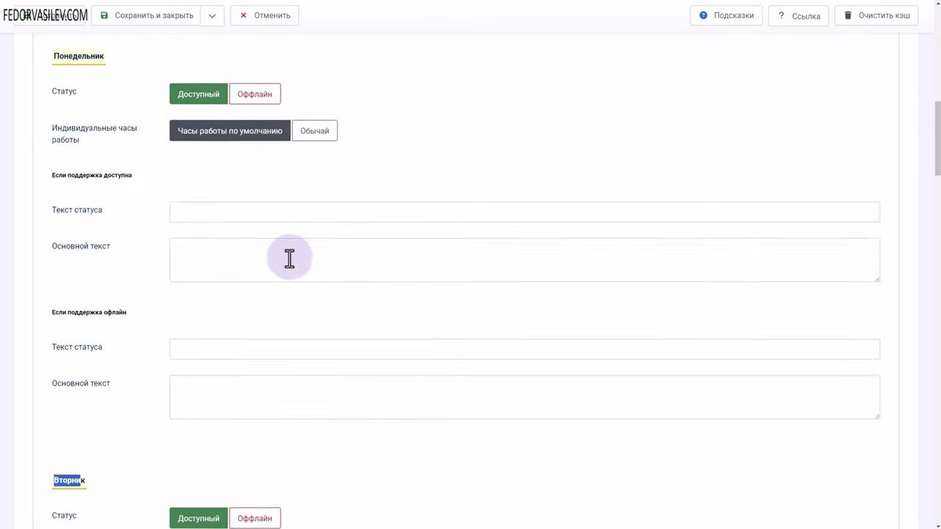
Open the module's Texts settings and replace the general state text with Russian wording
left_click_drag(931, 294, 936, 82)
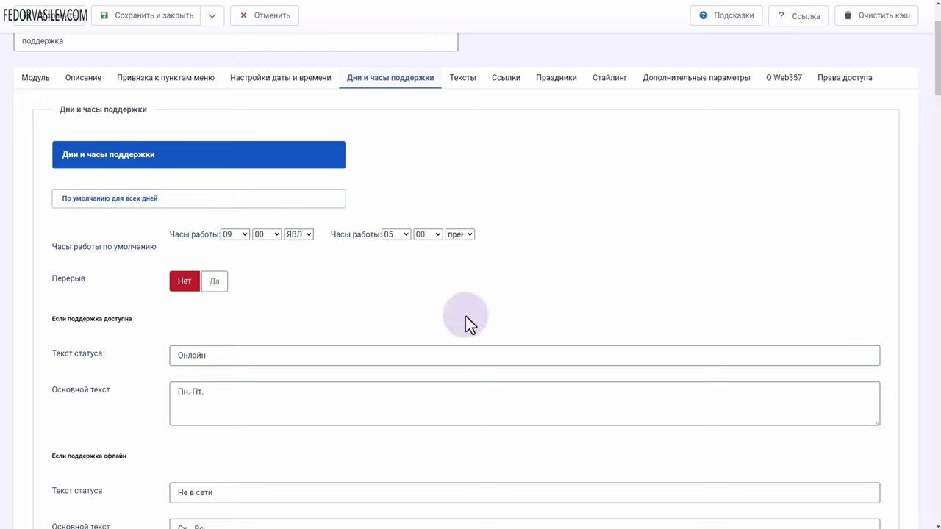
left_click(457, 81)
left_click(204, 342)
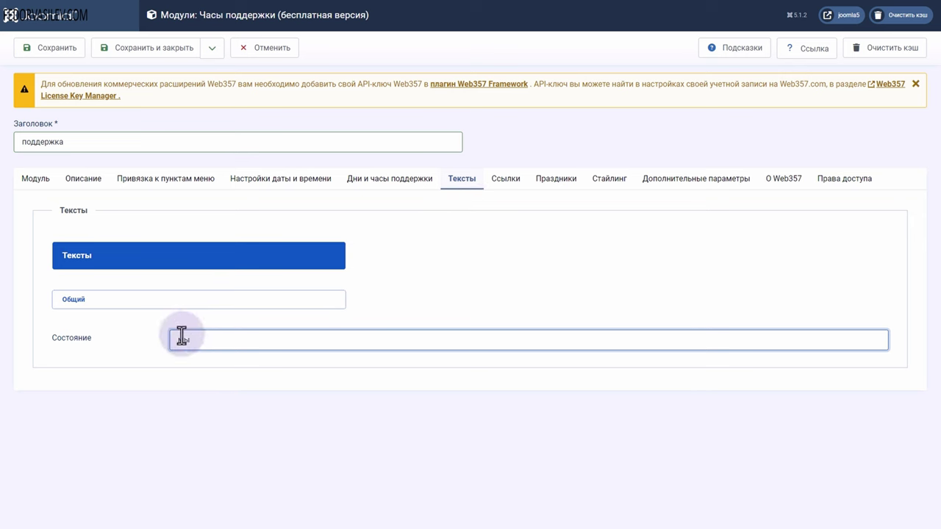
Open the module's Links settings, try hiding the left link for available support, and show it again
left_click(507, 176)
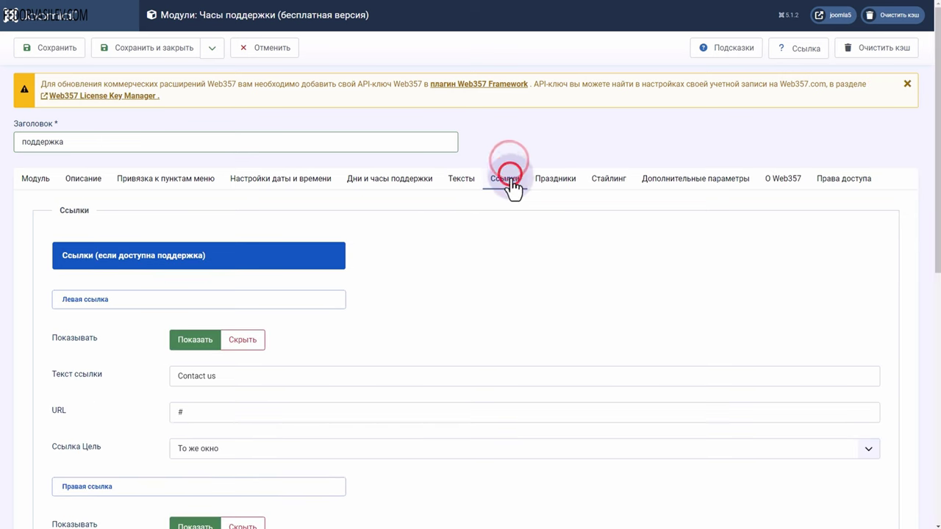
scroll(254, 281, "down", 2)
left_click_drag(255, 281, 140, 278)
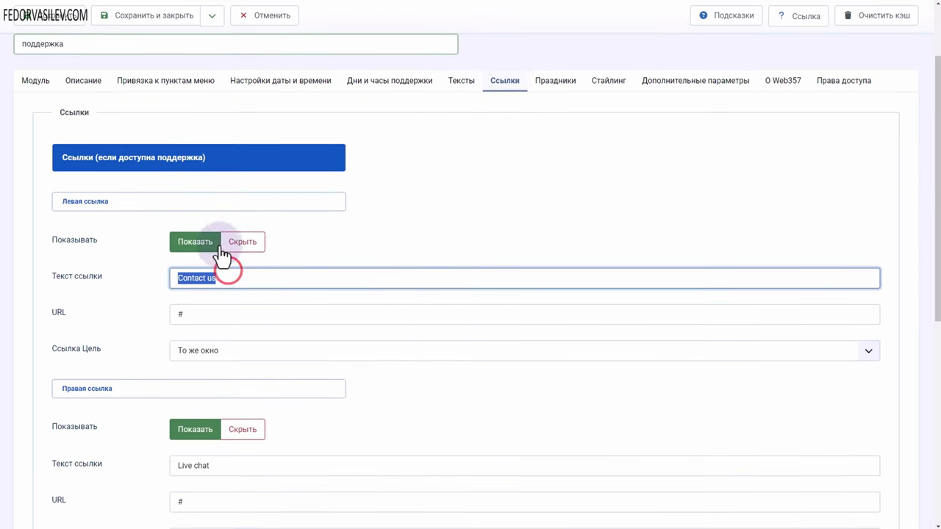
left_click(244, 242)
left_click(196, 244)
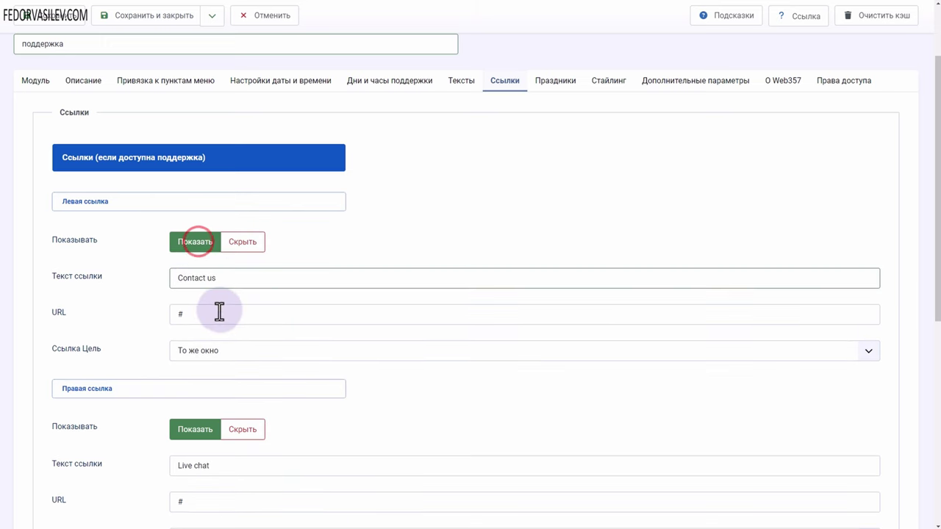
Set the available-support link texts to "Контакты" for the left link and "Чат" for the right link
left_click_drag(230, 276, 141, 275)
left_click_drag(193, 314, 166, 313)
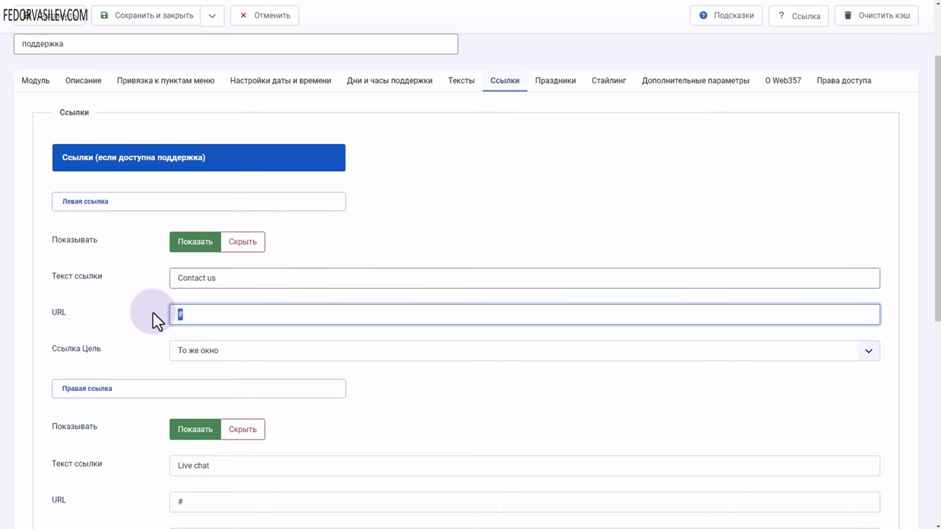
scroll(118, 301, "down", 3)
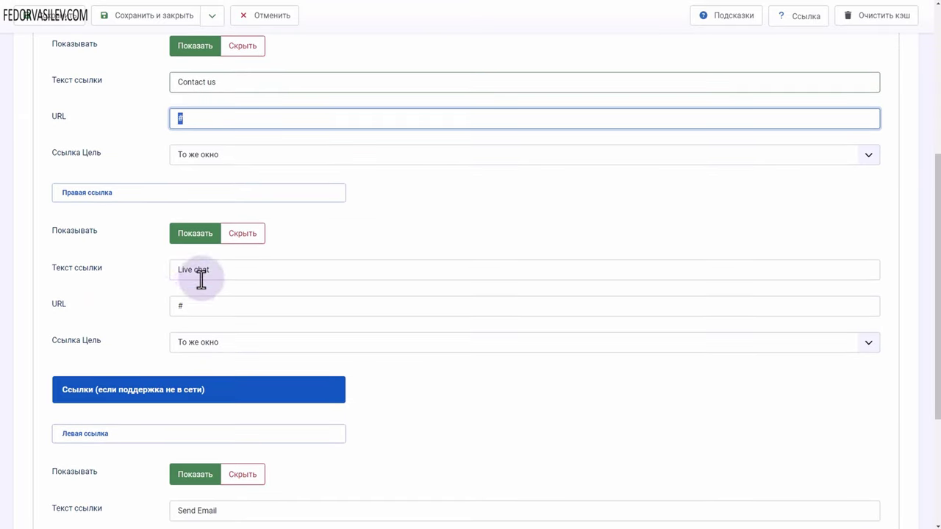
left_click_drag(212, 269, 131, 277)
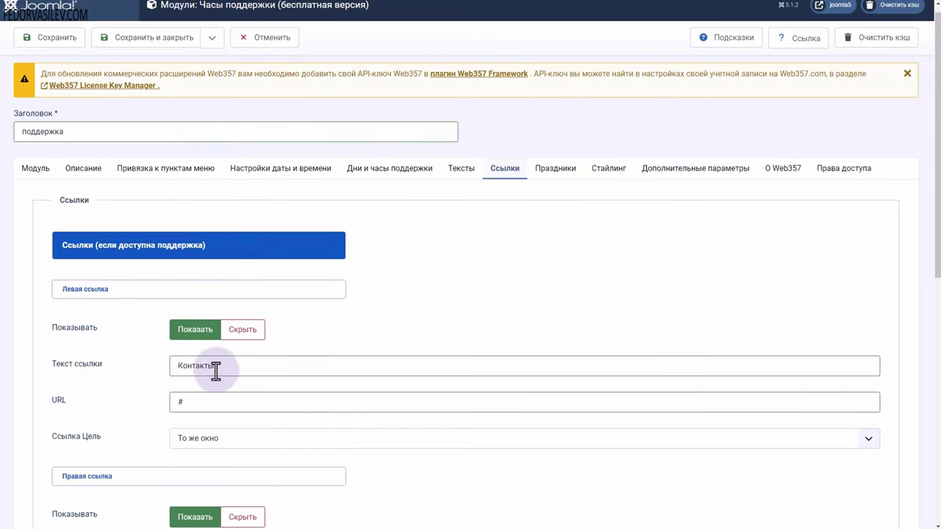
Review the left available-support link's text and URL, and keep its target as "То же окно"
left_click_drag(232, 371, 98, 363)
scroll(247, 294, "down", 2)
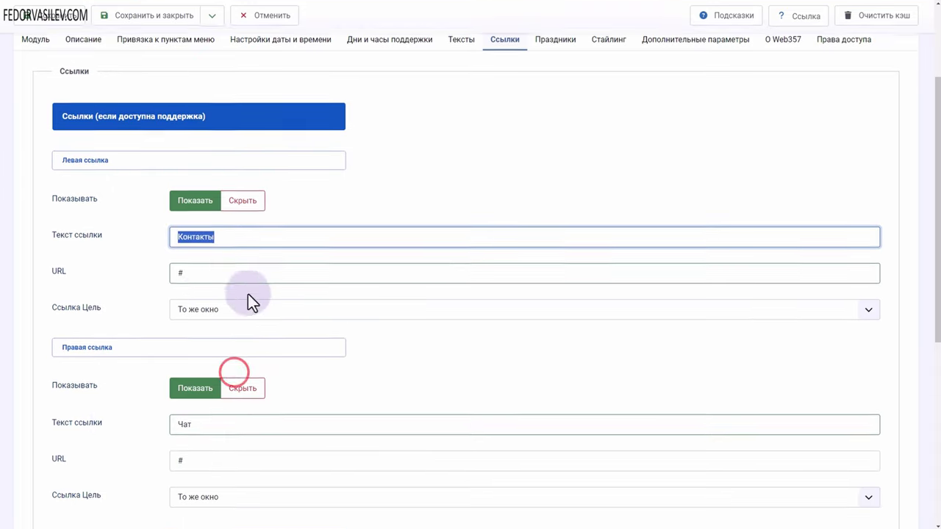
left_click_drag(199, 254, 84, 246)
scroll(84, 245, "down", 3)
left_click(200, 96)
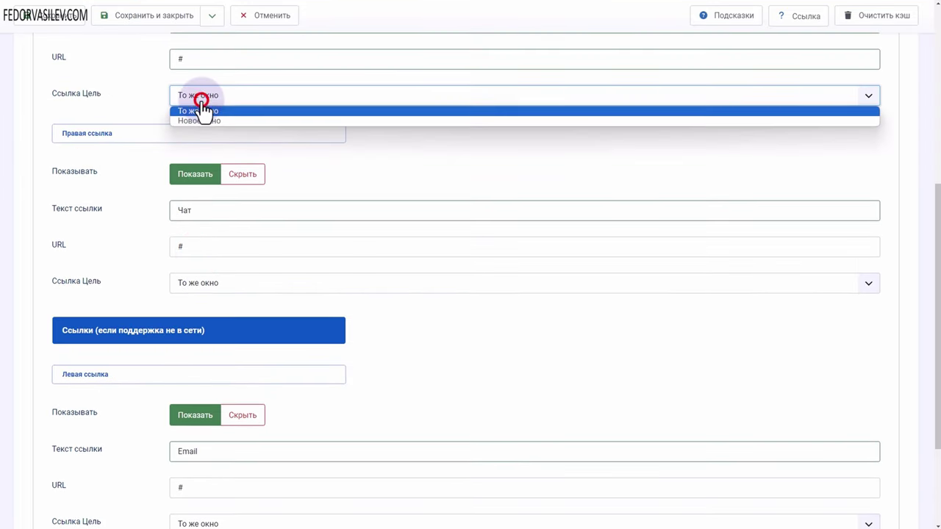
left_click(203, 110)
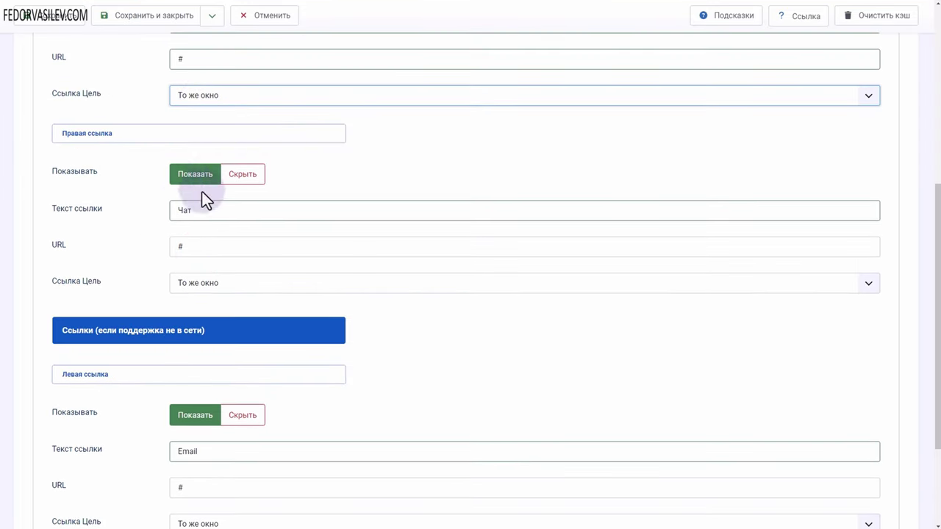
Try hiding the right link for available support, and show it again
left_click(230, 174)
scroll(206, 257, "up", 3)
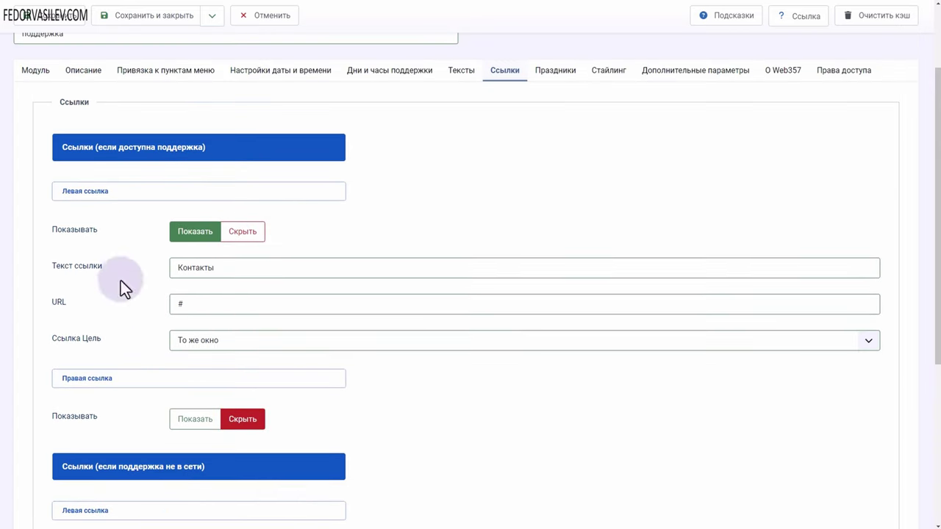
scroll(147, 221, "down", 4)
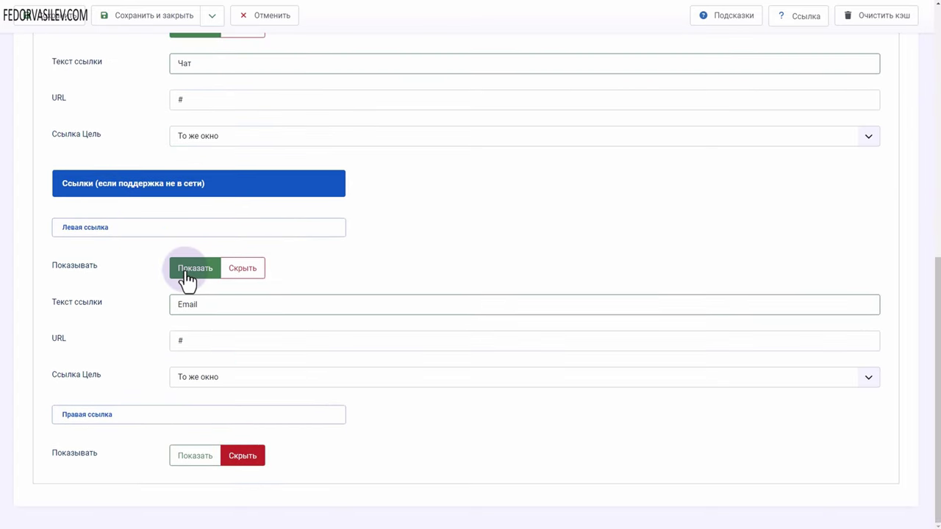
Try hiding the left offline-support link and showing the right one, and return both to their previous visibility
double_click(192, 306)
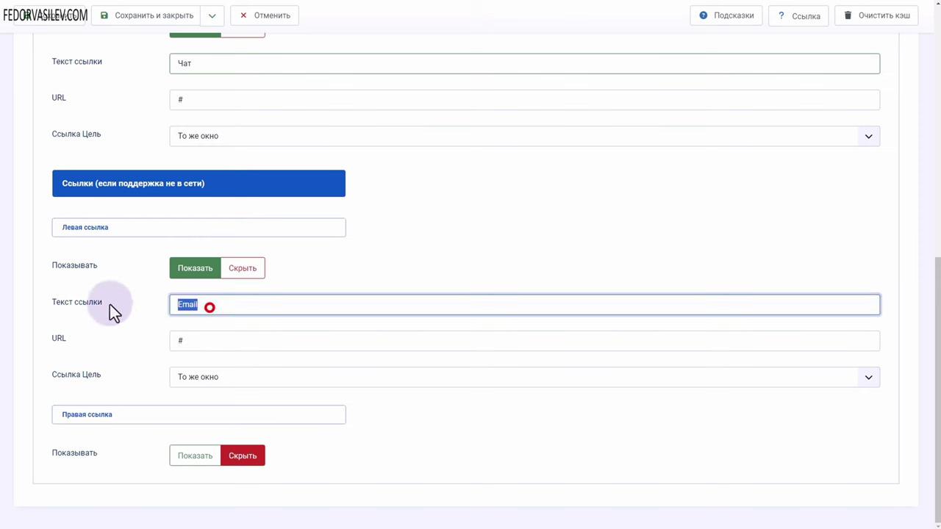
left_click(183, 343)
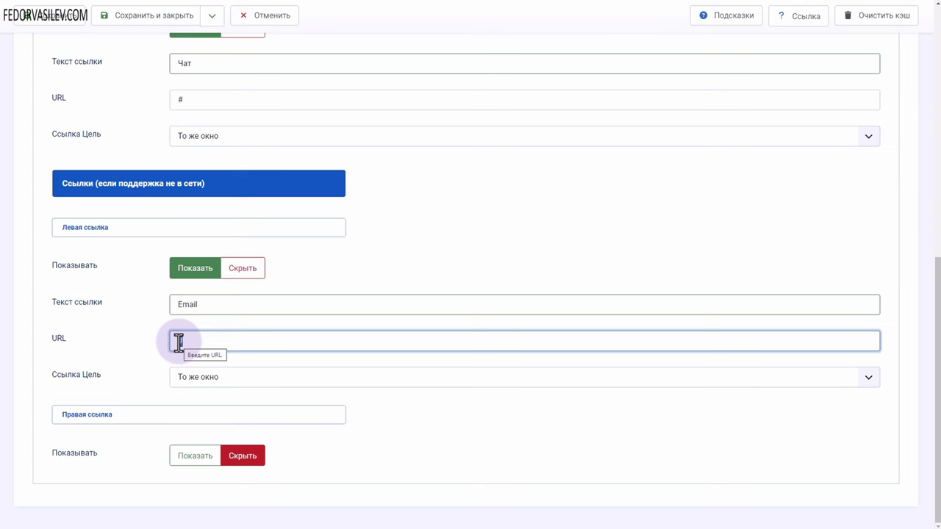
left_click(237, 269)
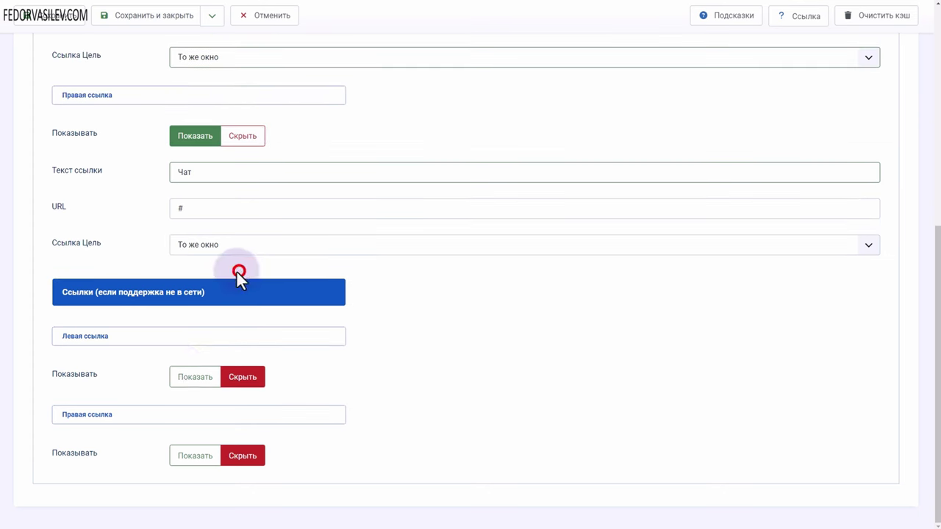
left_click(182, 381)
scroll(114, 303, "down", 1)
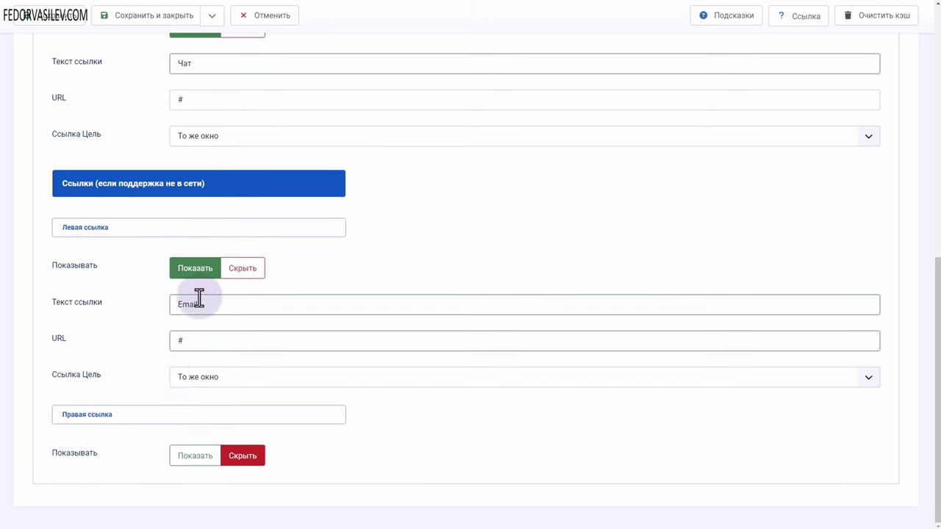
left_click(187, 456)
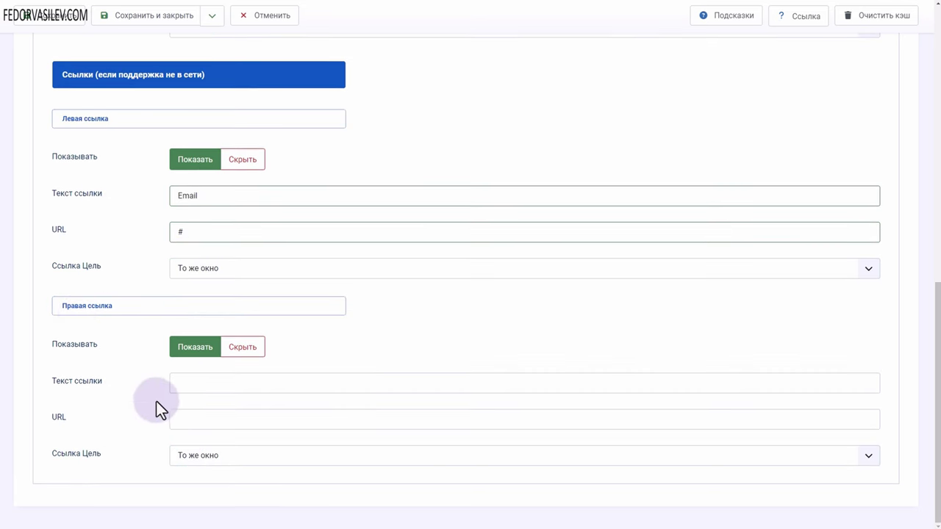
left_click(231, 346)
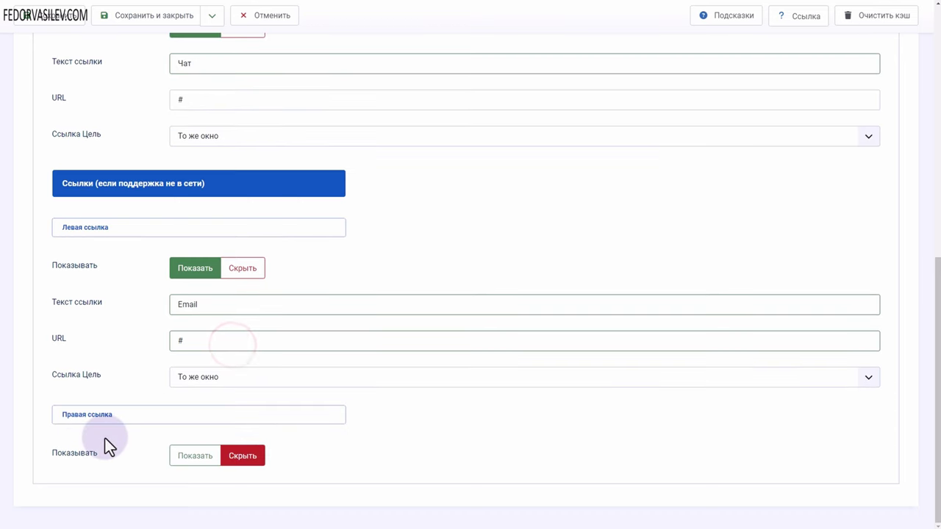
Try adding a holiday entry in the module's Holidays settings, and remove it
scroll(220, 294, "up", 7)
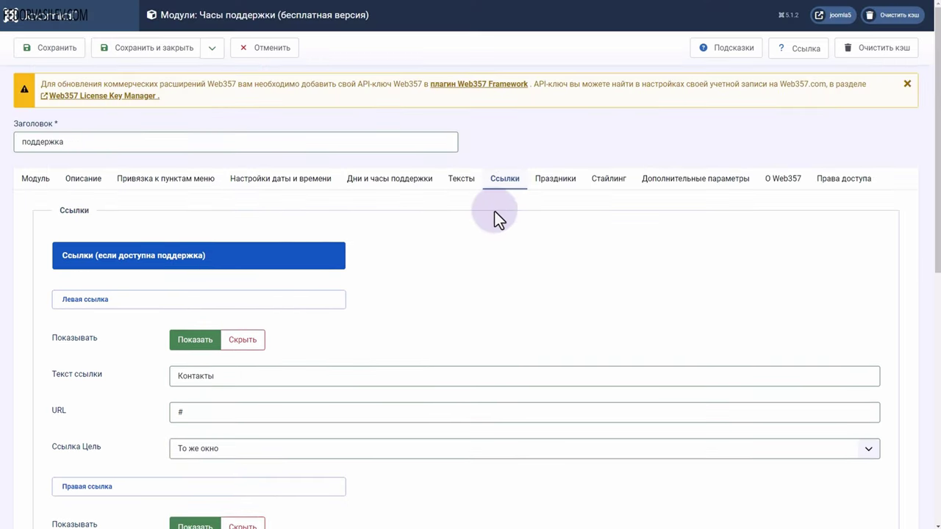
left_click(545, 189)
left_click(177, 294)
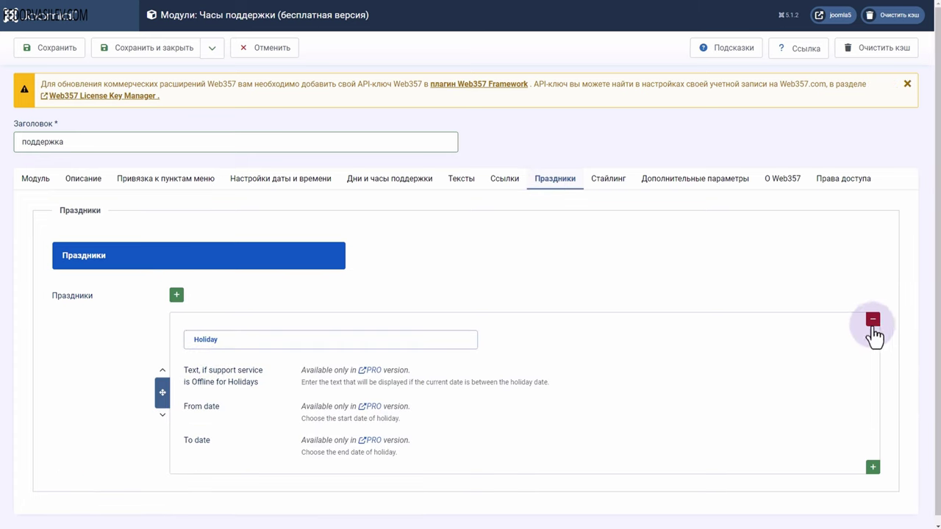
left_click(872, 319)
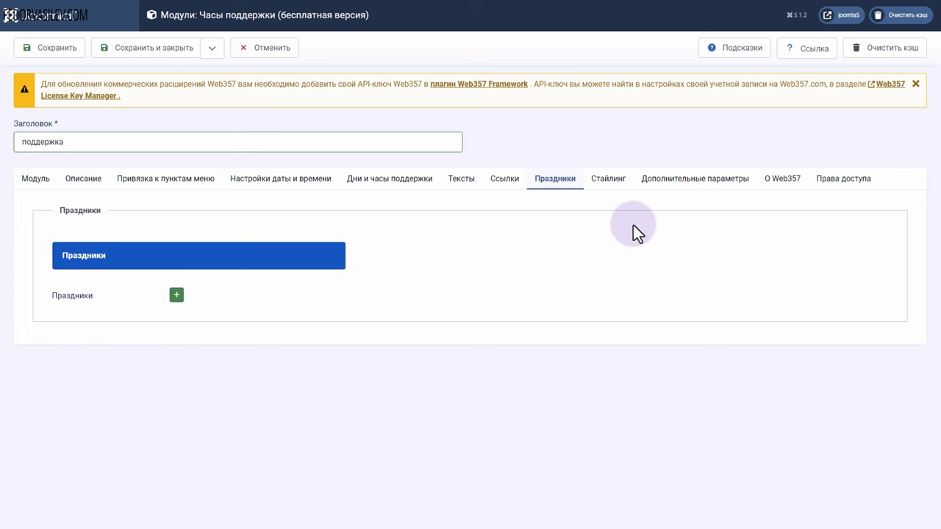
Open the module's Styling settings and examine the layout and box width options
left_click(609, 183)
scroll(389, 246, "down", 1)
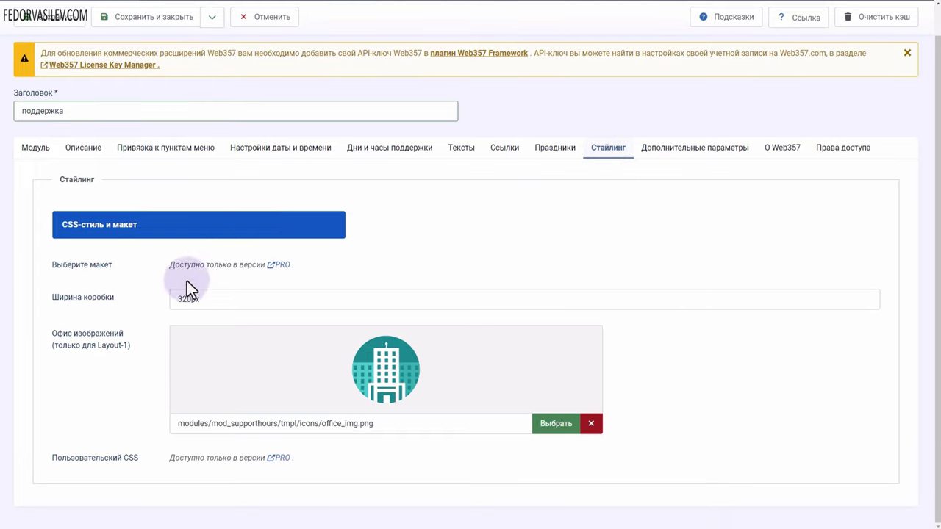
double_click(197, 299)
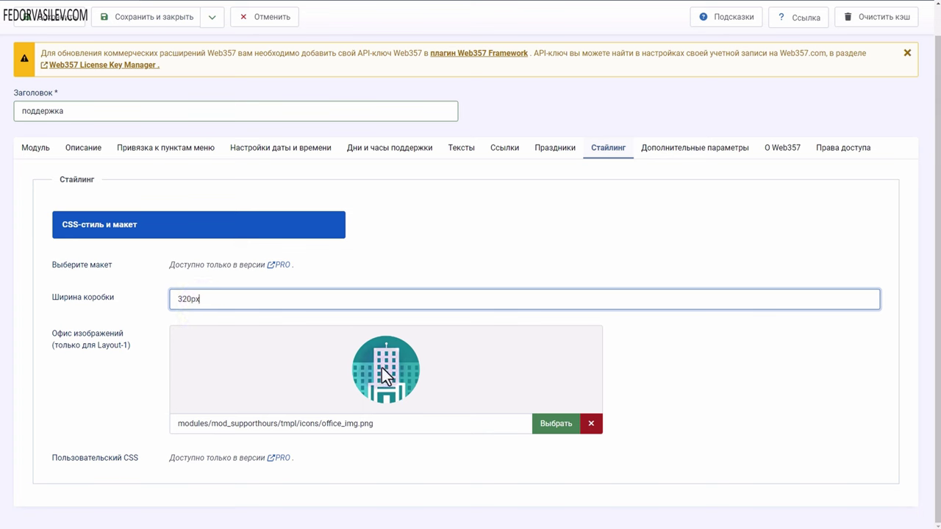
Replace the office image with 7.png from the local images
left_click(553, 424)
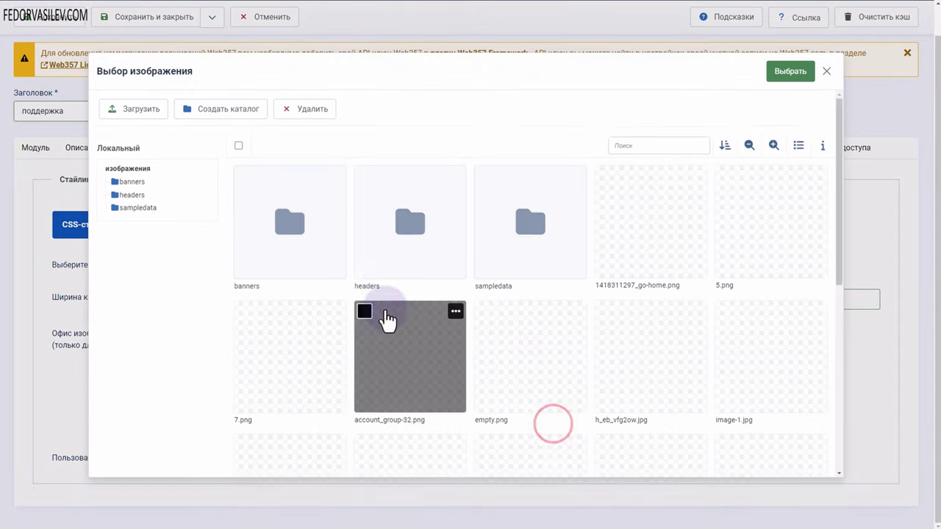
scroll(385, 294, "down", 6)
scroll(385, 296, "up", 6)
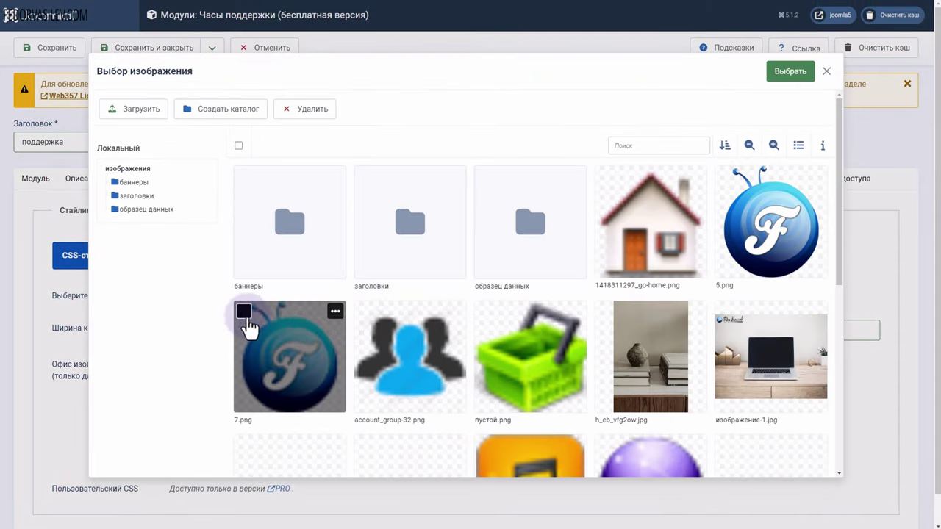
left_click(243, 311)
left_click(785, 80)
scroll(441, 275, "down", 1)
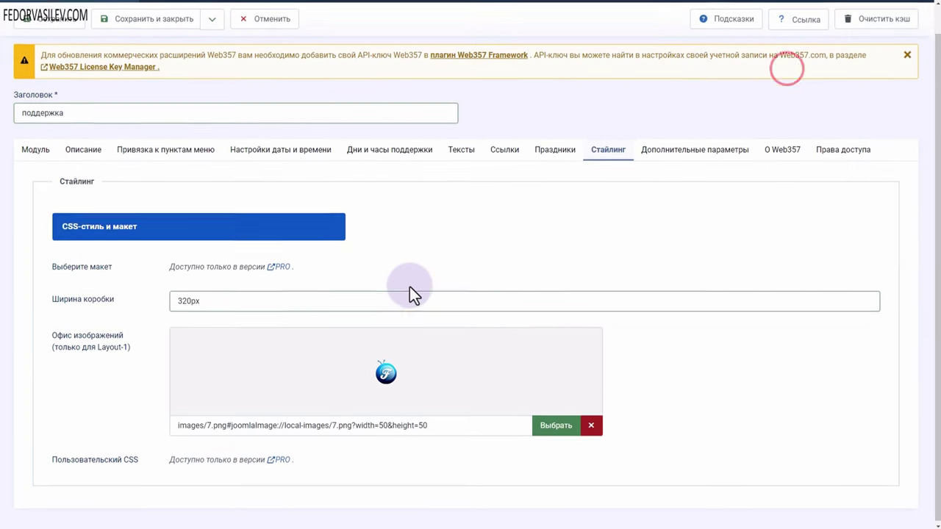
Look through the module's additional parameters, About Web357 information and access permissions
left_click(680, 148)
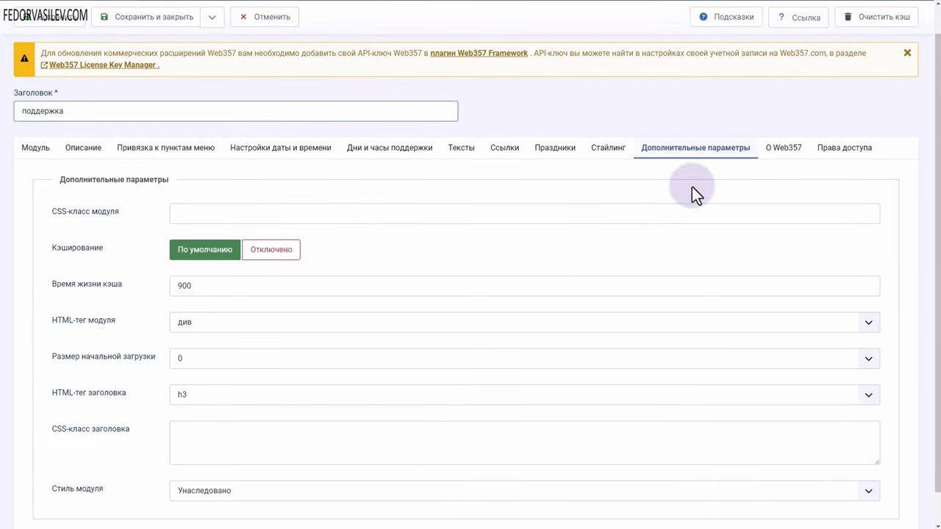
left_click(777, 149)
left_click(841, 148)
left_click(768, 165)
left_click(714, 167)
Save the module and inspect the support hours block on the site's home page, especially its heading text
left_click(35, 43)
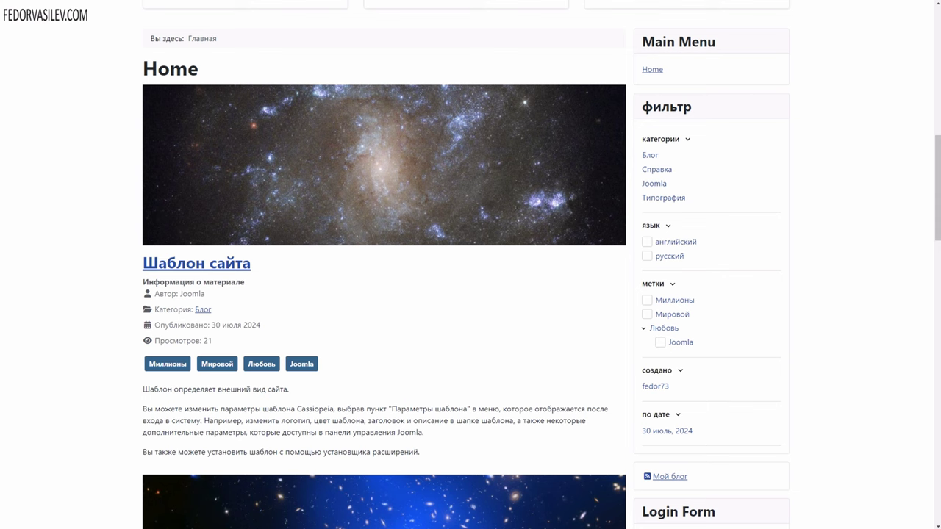
scroll(36, 83, "down", 3)
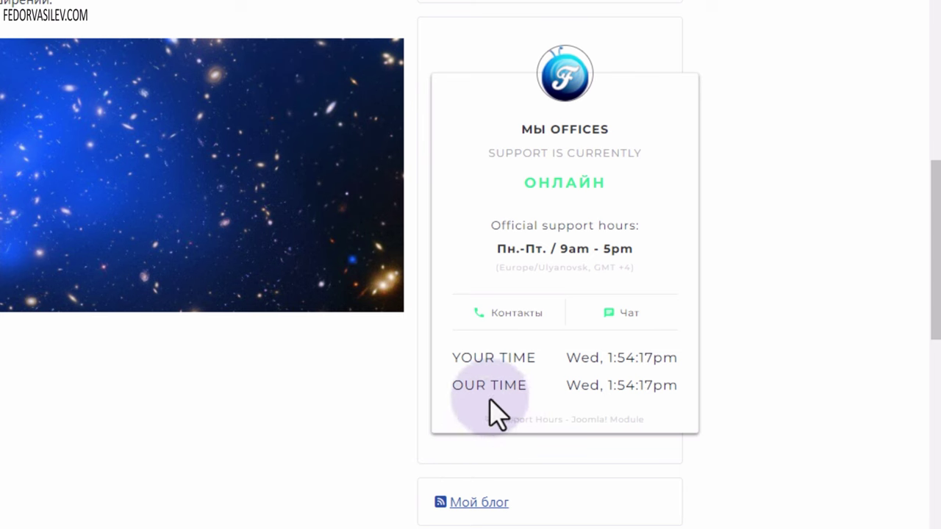
left_click(546, 130)
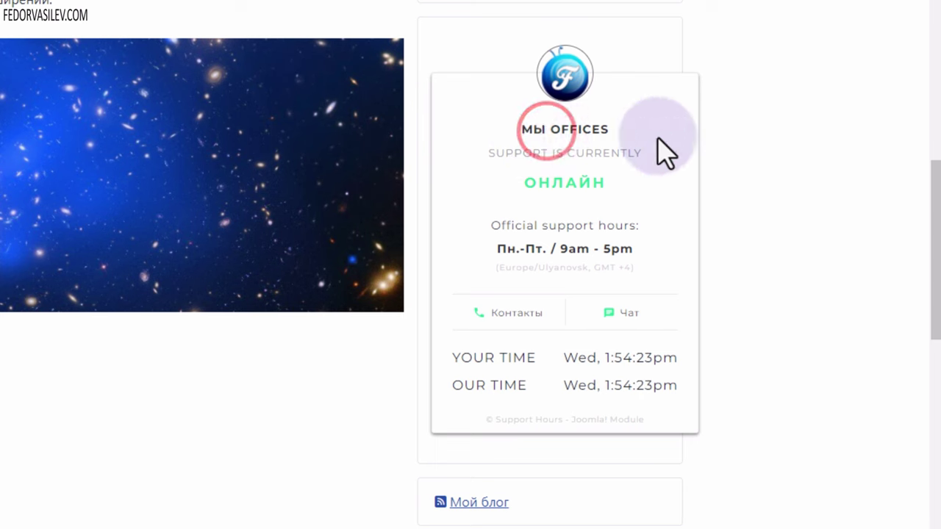
left_click(527, 132)
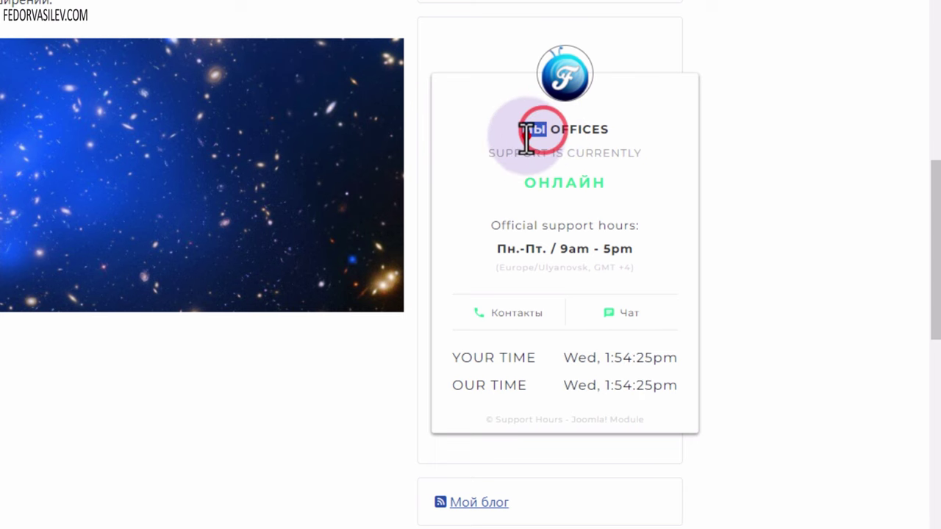
double_click(531, 131)
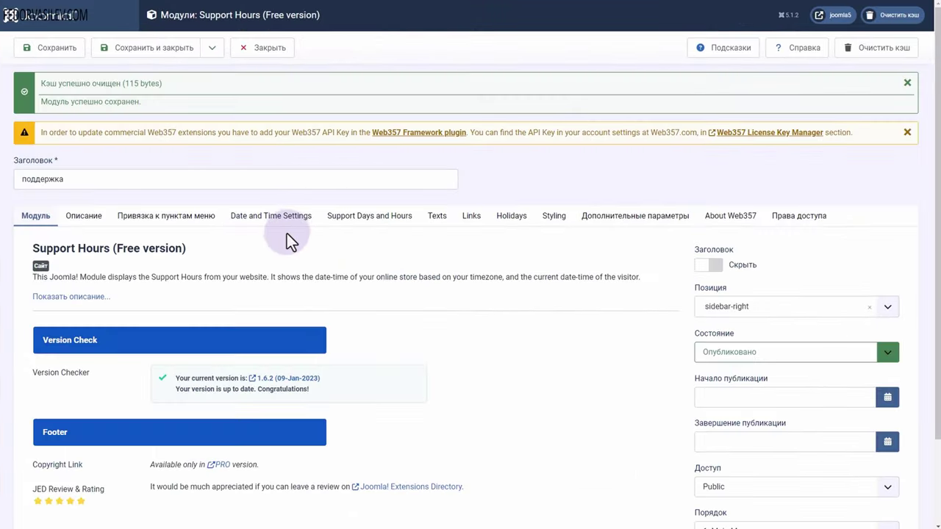
Clear the general State text in the module's Texts settings
left_click(434, 217)
left_click(206, 376)
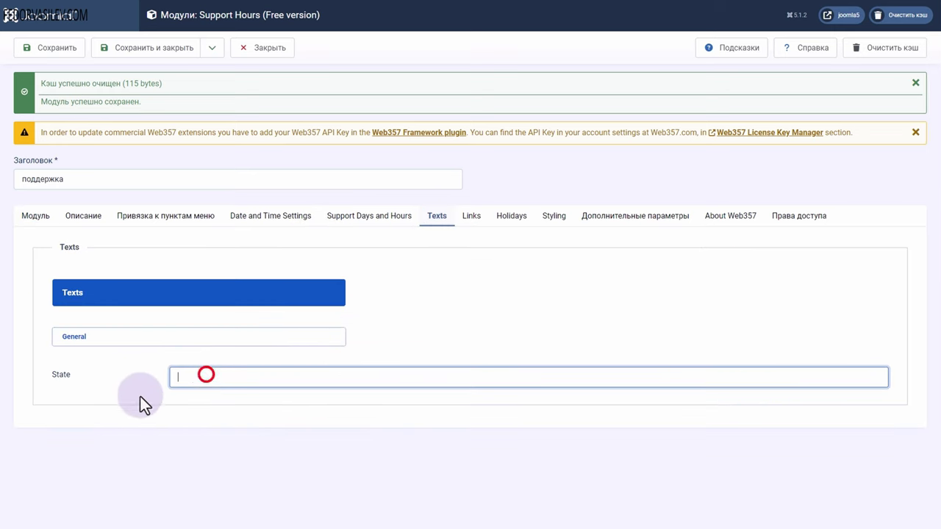
Set the module style to none in the module's additional parameters and save the module
left_click(605, 219)
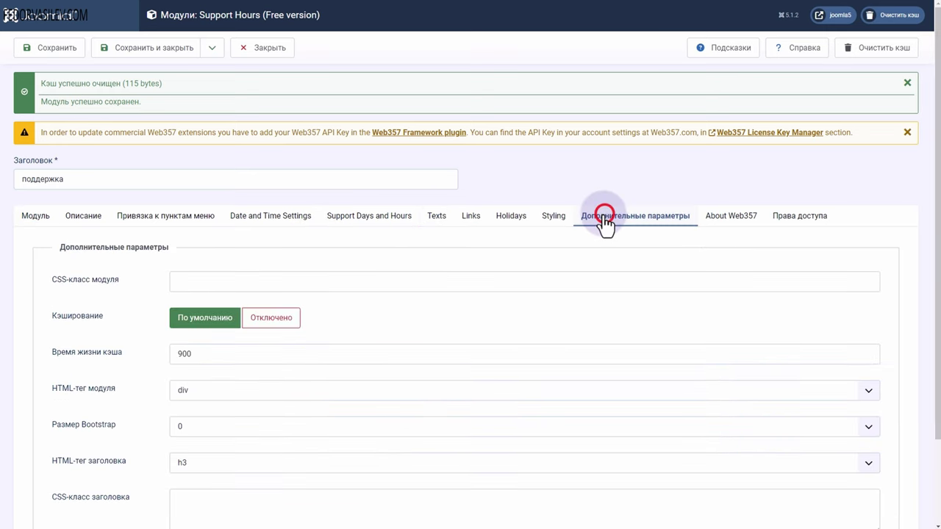
scroll(597, 249, "down", 1)
scroll(597, 249, "down", 1)
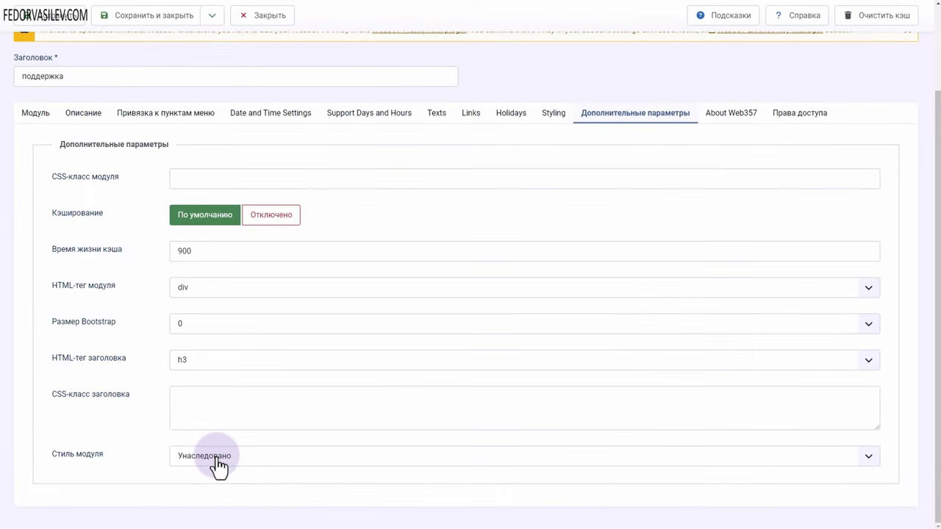
left_click(218, 457)
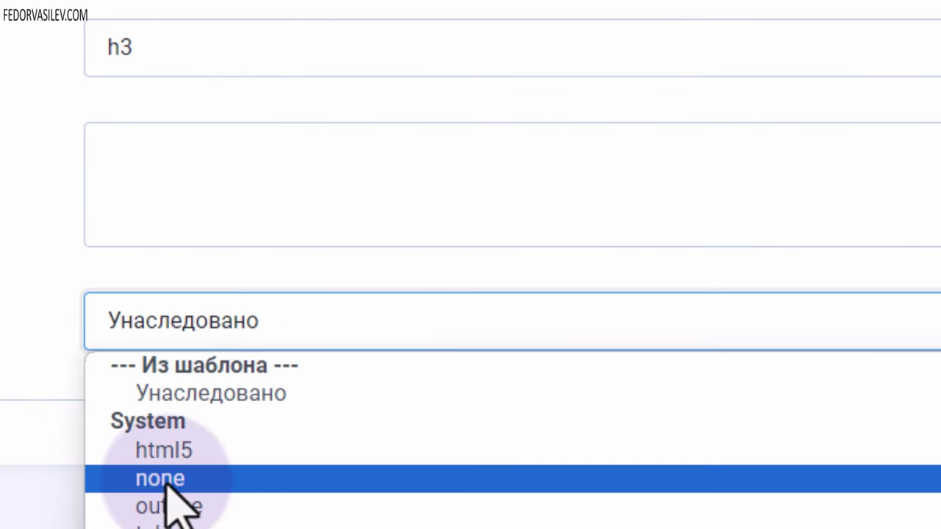
left_click(171, 479)
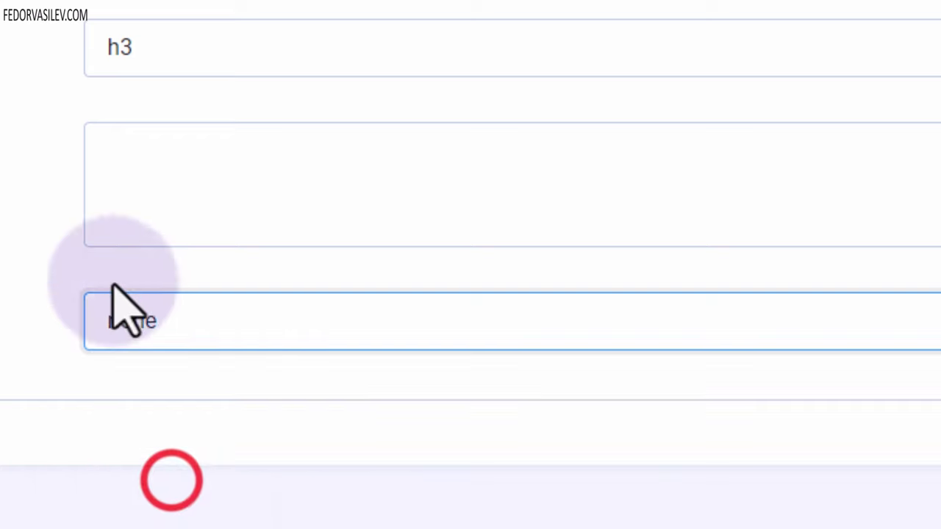
left_click(55, 17)
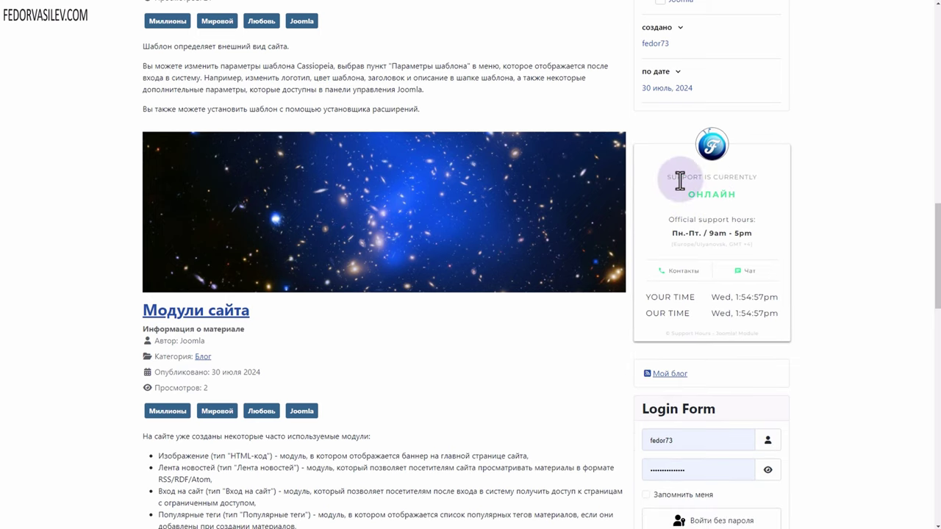
Examine the support hours block on the live site, checking its heading, online status, official hours and contact links
left_click_drag(676, 177, 739, 177)
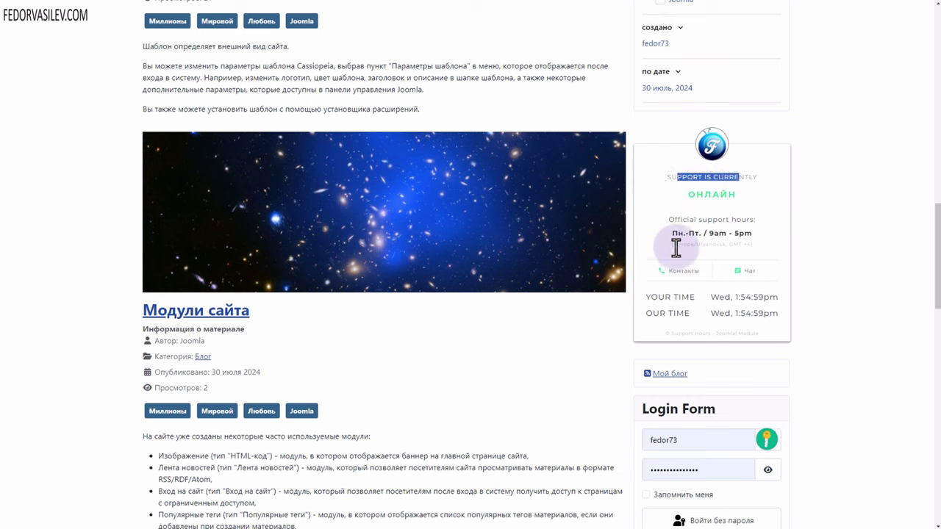
left_click_drag(664, 221, 693, 280)
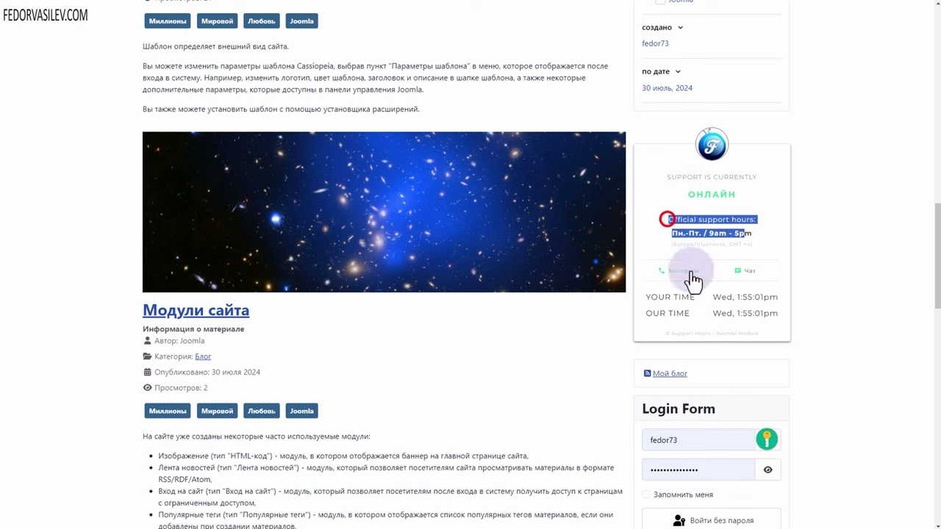
left_click(651, 228)
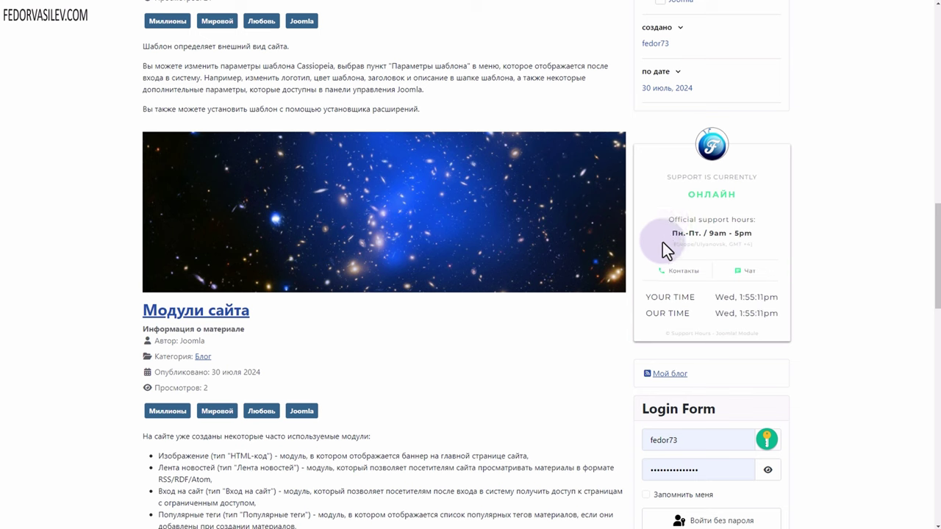
left_click_drag(687, 194, 749, 196)
left_click(766, 209)
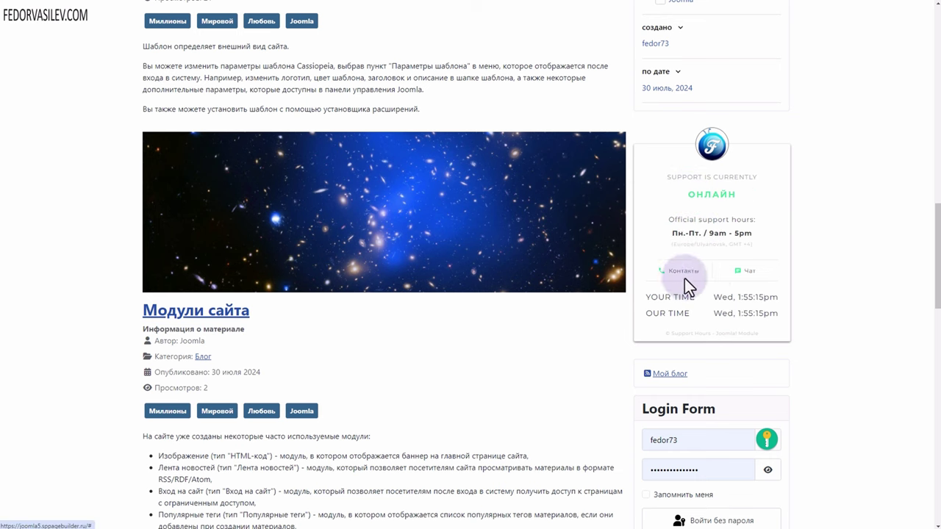